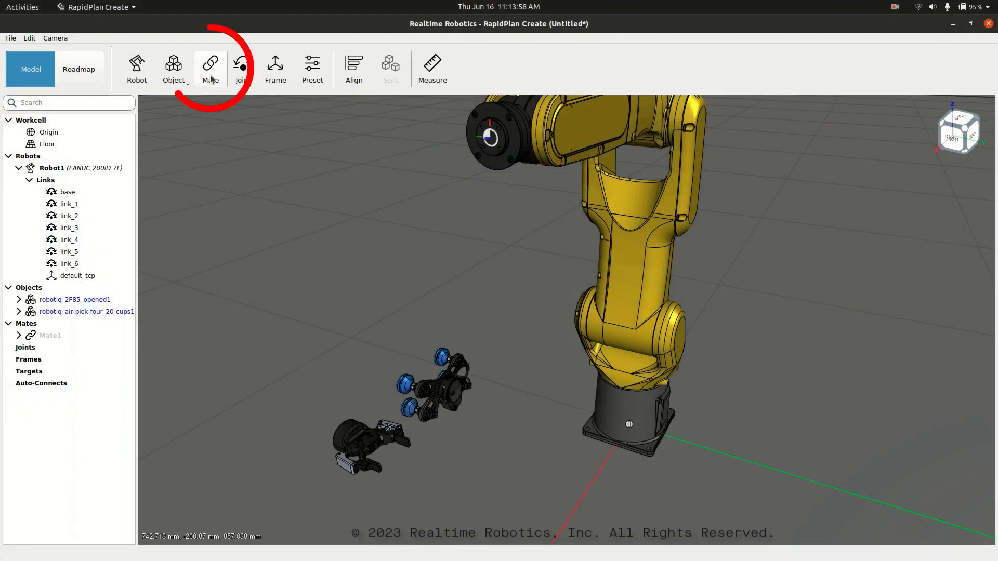
Step: Add a mate with the mounting-face edge center point of robotiq_air-pick-four_20-cups1 as child and Robot1 default_tcp as parent
{"action": "left_click", "coordinate": [211, 78]}
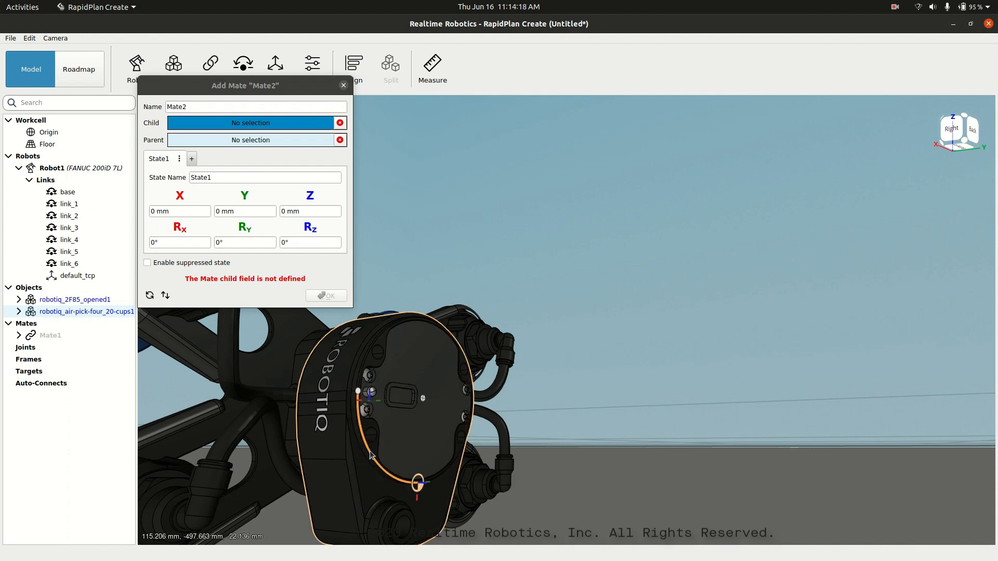
{"action": "left_click", "coordinate": [424, 405]}
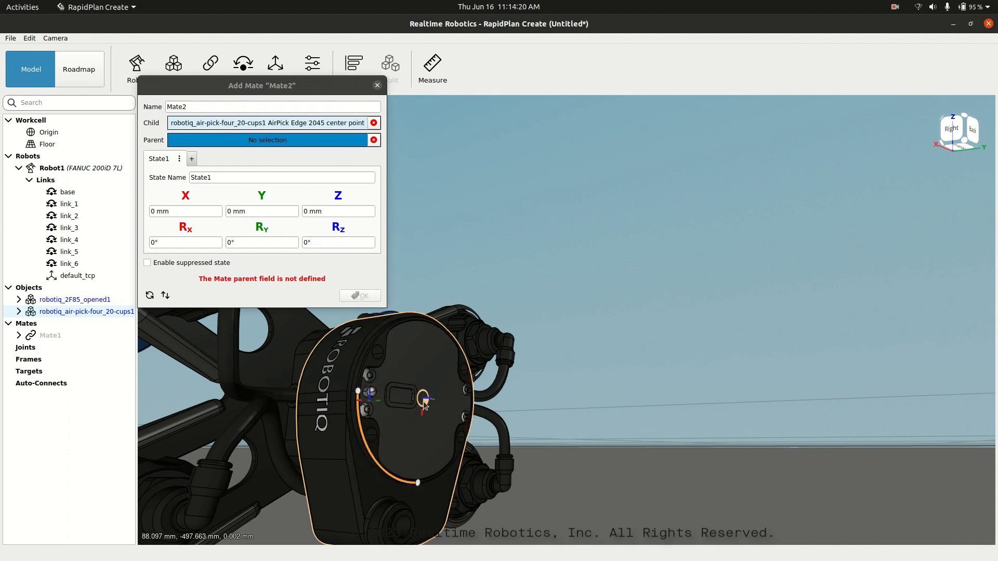
{"action": "scroll", "coordinate": [451, 370], "scroll_direction": "up", "scroll_amount": 2}
{"action": "scroll", "coordinate": [450, 370], "scroll_direction": "down", "scroll_amount": 8}
{"action": "scroll", "coordinate": [452, 375], "scroll_direction": "down", "scroll_amount": 3}
{"action": "middle_click_drag", "start_coordinate": [452, 375], "coordinate": [450, 473]}
{"action": "left_click", "coordinate": [455, 162]}
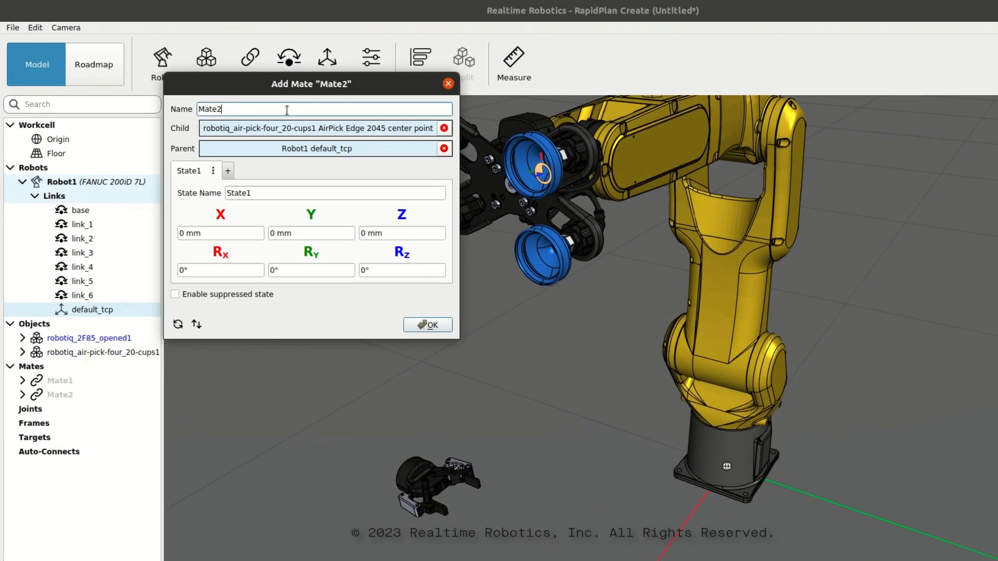
Step: Name the new mate pneumatic_gripper
{"action": "double_click", "coordinate": [239, 107]}
{"action": "key", "text": "BackSpace"}
{"action": "type", "text": "pneumatic_gripper"}
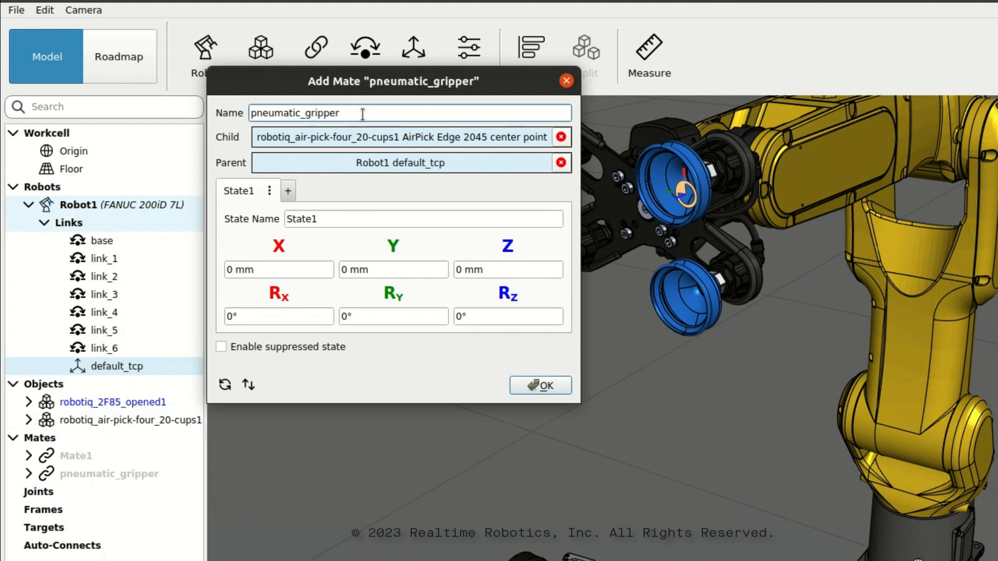
Step: Name the mate's state Active, enable the suppressed state, and confirm the mate
{"action": "left_click_drag", "start_coordinate": [351, 87], "coordinate": [144, 80]}
{"action": "double_click", "coordinate": [145, 208]}
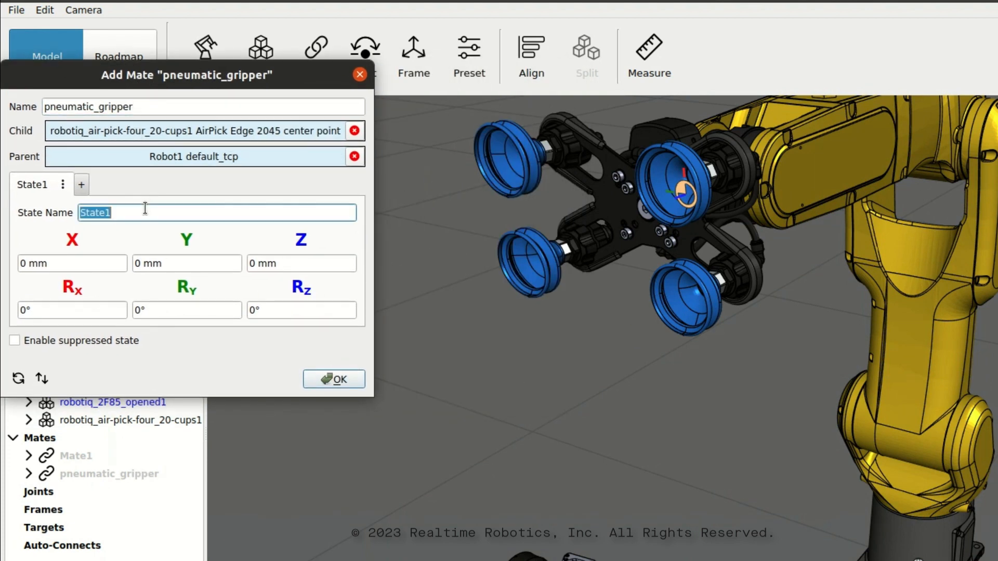
{"action": "type", "text": "Active"}
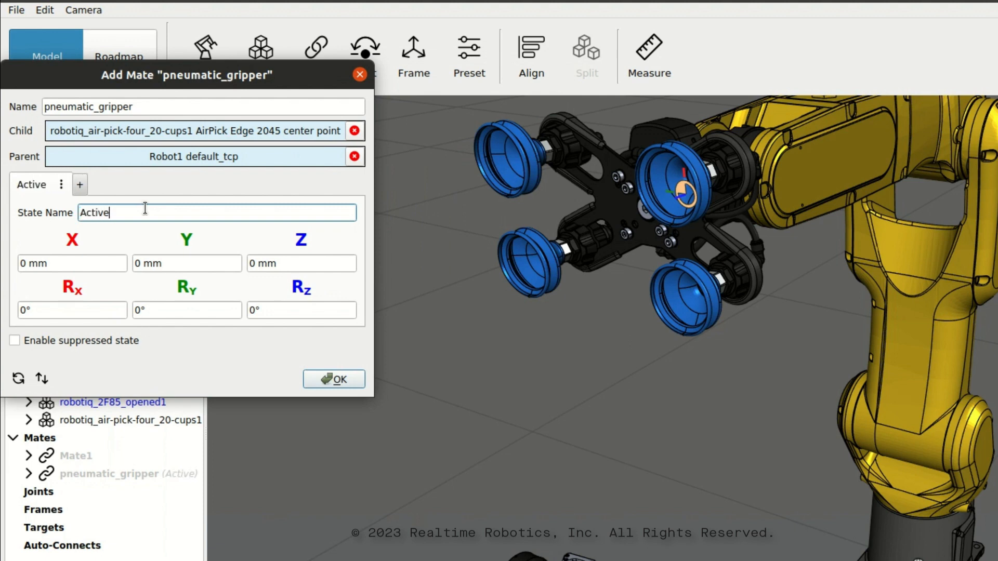
{"action": "left_click", "coordinate": [79, 338]}
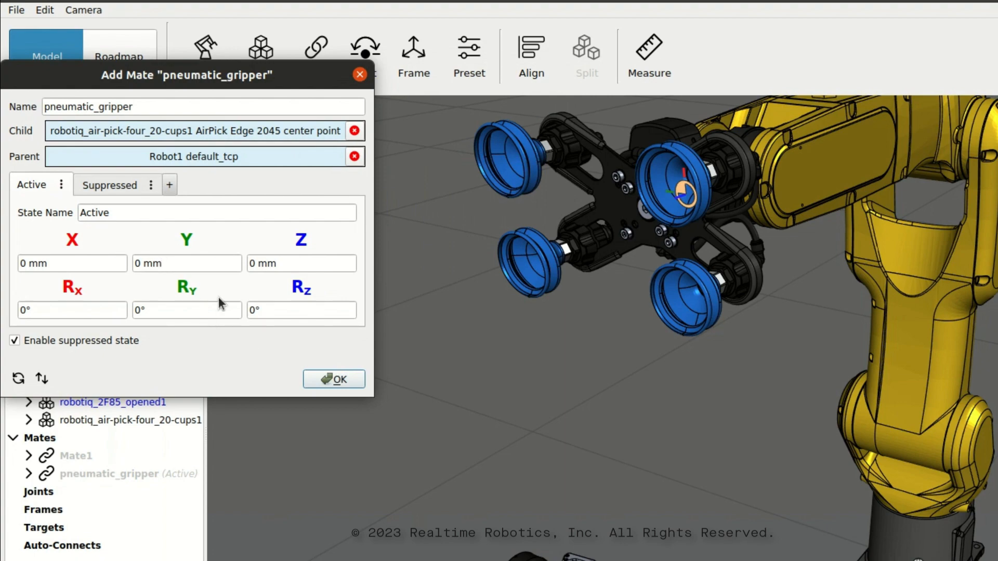
{"action": "left_click", "coordinate": [331, 378]}
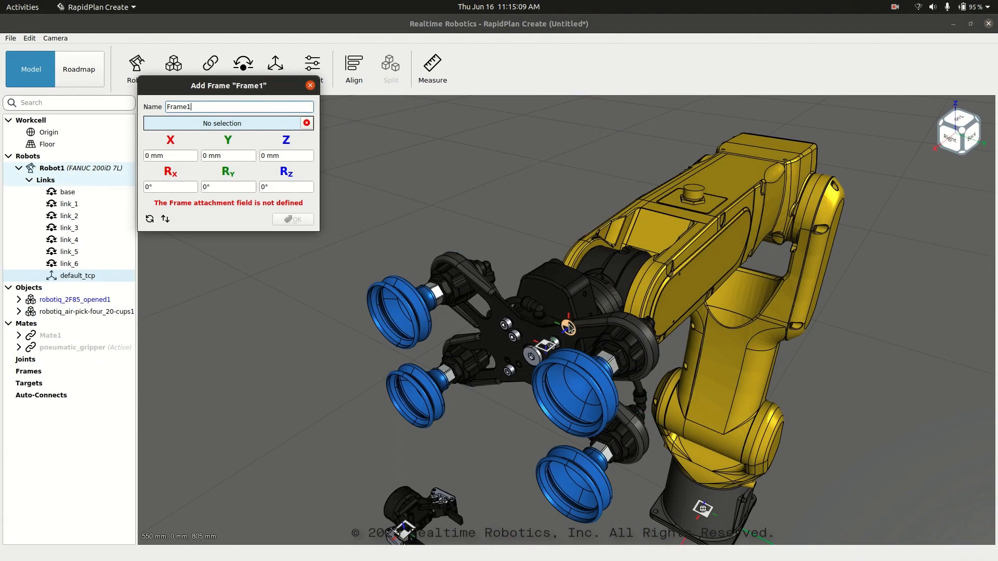
{"action": "left_click", "coordinate": [622, 347]}
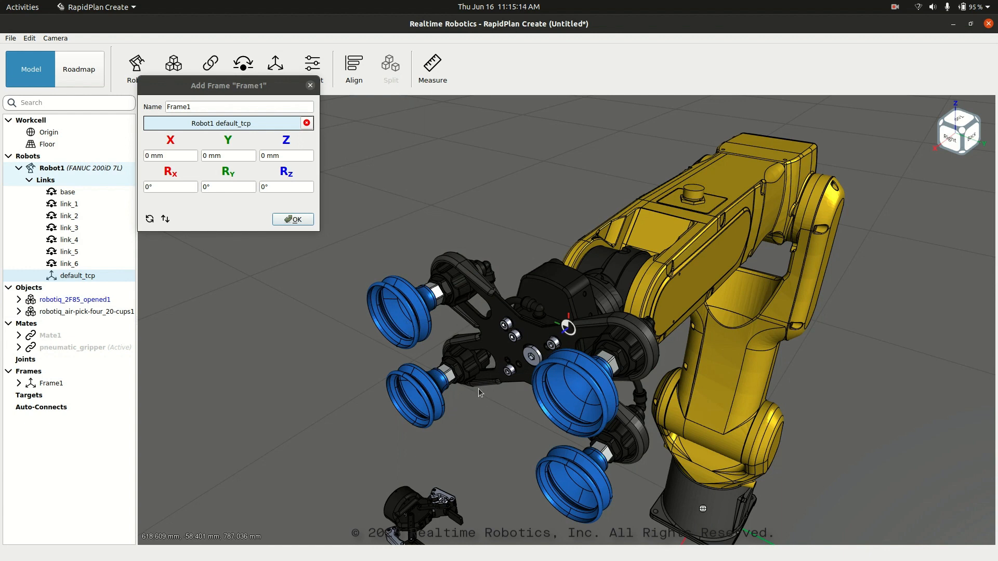
{"action": "middle_click_drag", "start_coordinate": [489, 389], "coordinate": [353, 223]}
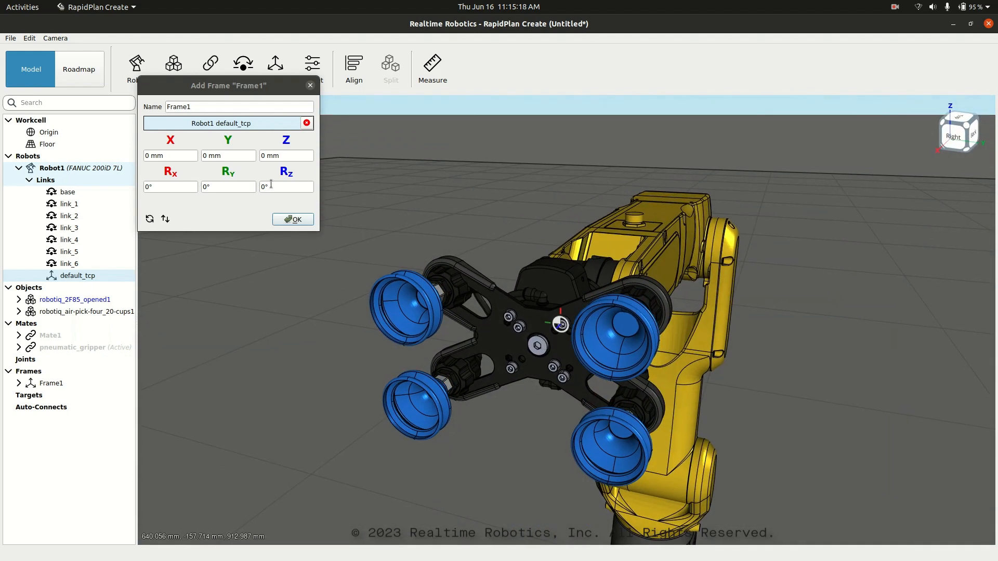
{"action": "left_click", "coordinate": [310, 85]}
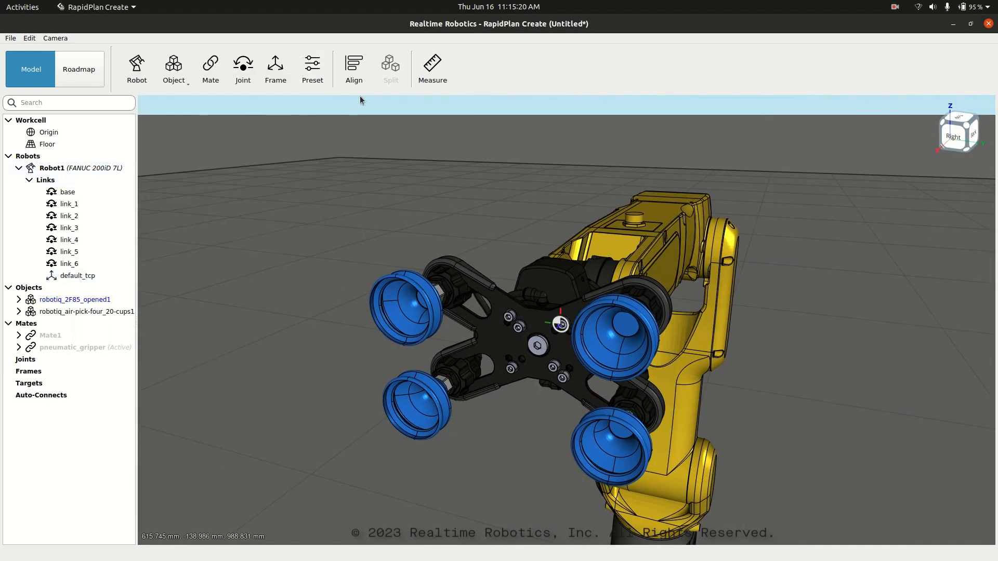
Step: Measure between the face of the pneumatic gripper's central bolt and the rim of one suction cup
{"action": "left_click", "coordinate": [432, 68]}
{"action": "scroll", "coordinate": [531, 354], "scroll_direction": "down", "scroll_amount": 2}
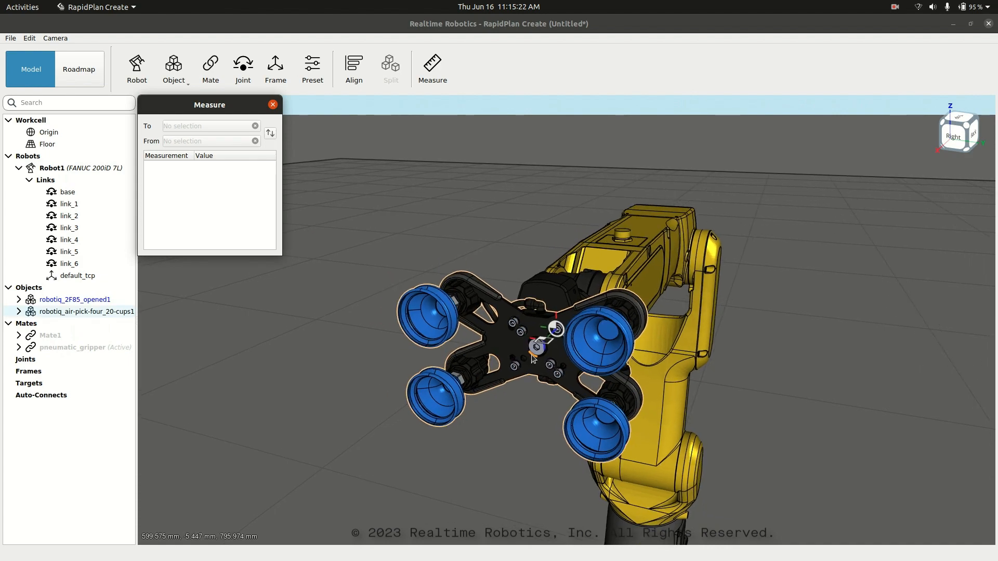
{"action": "scroll", "coordinate": [531, 354], "scroll_direction": "up", "scroll_amount": 5}
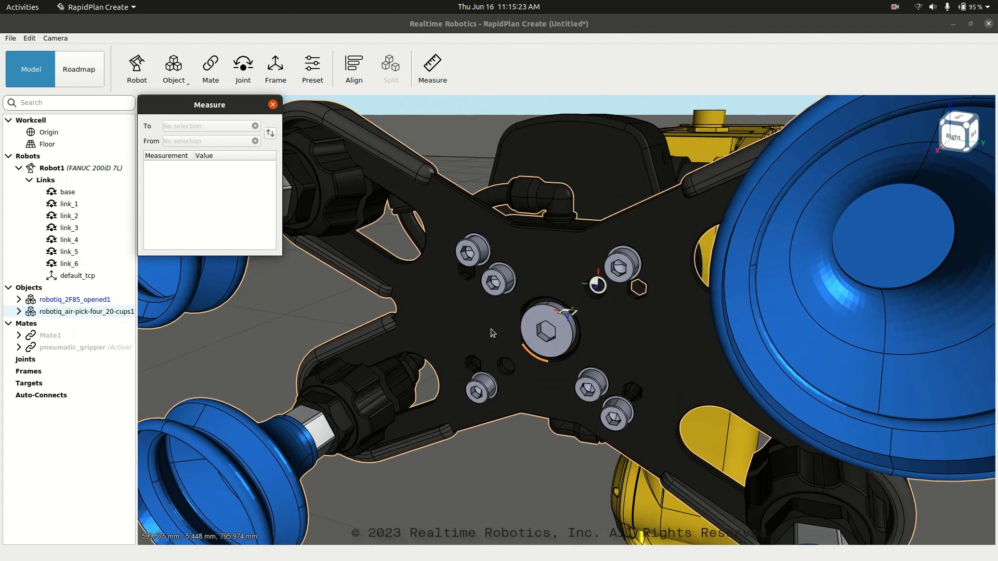
{"action": "scroll", "coordinate": [529, 337], "scroll_direction": "up", "scroll_amount": 2}
{"action": "left_click", "coordinate": [529, 338]}
{"action": "scroll", "coordinate": [528, 338], "scroll_direction": "down", "scroll_amount": 6}
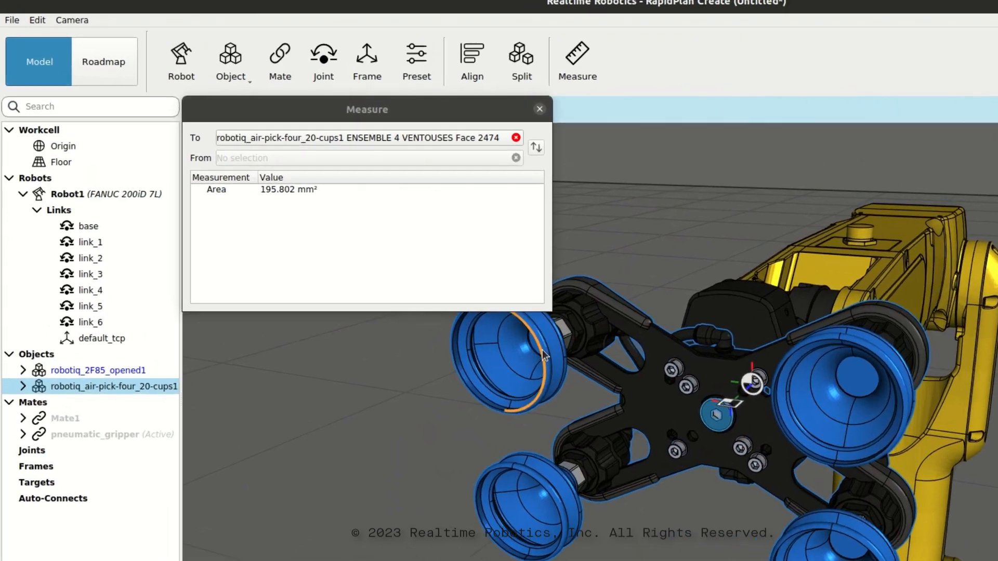
{"action": "left_click", "coordinate": [407, 284]}
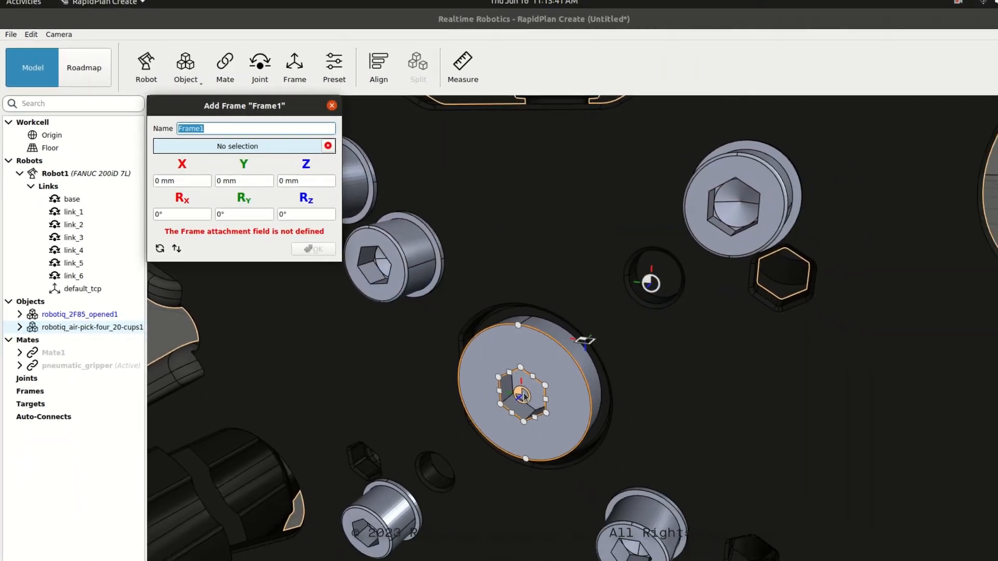
Step: Attach a new frame to the center of the gripper's central bolt face with a Z offset of 64.474821 mm
{"action": "left_click", "coordinate": [521, 395]}
{"action": "scroll", "coordinate": [521, 396], "scroll_direction": "down", "scroll_amount": 6}
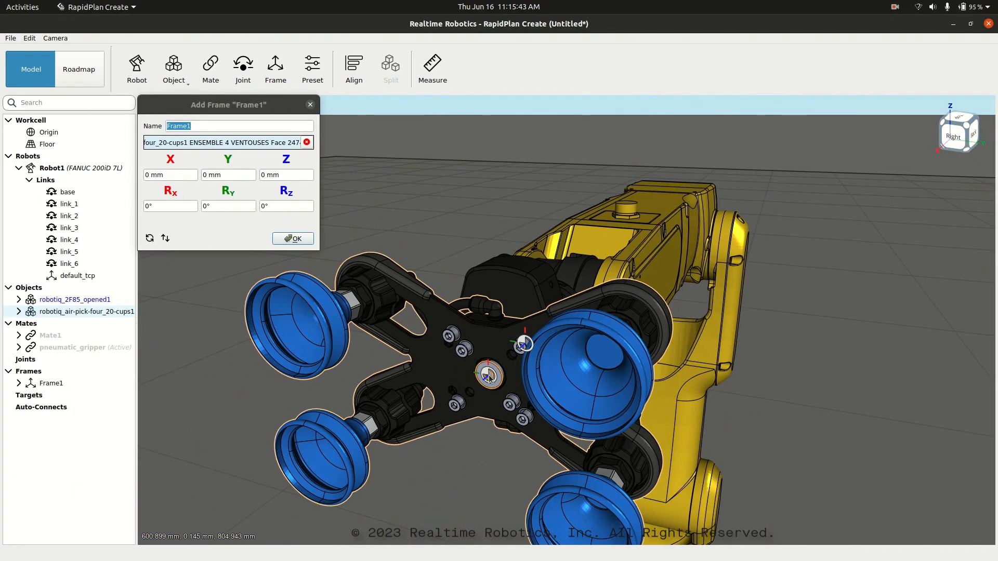
{"action": "scroll", "coordinate": [489, 374], "scroll_direction": "down", "scroll_amount": 2}
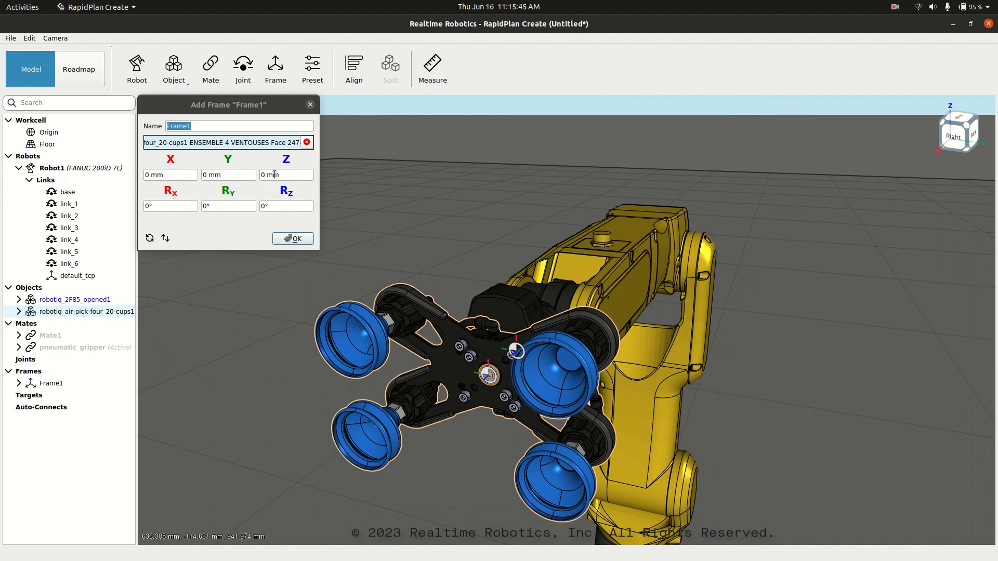
{"action": "left_click", "coordinate": [275, 174]}
{"action": "type", "text": "64.474821 mm"}
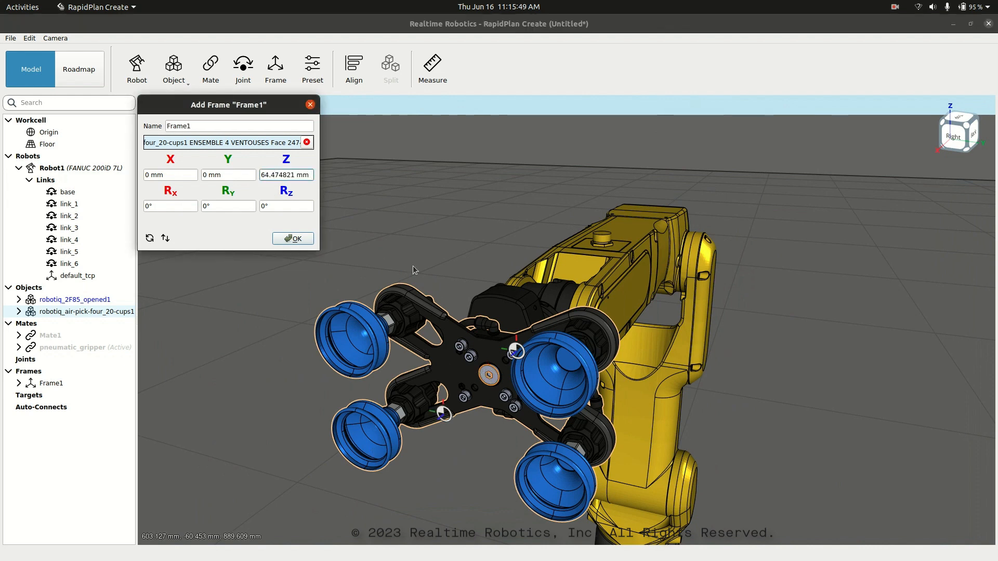
{"action": "middle_click_drag", "start_coordinate": [412, 266], "coordinate": [388, 305]}
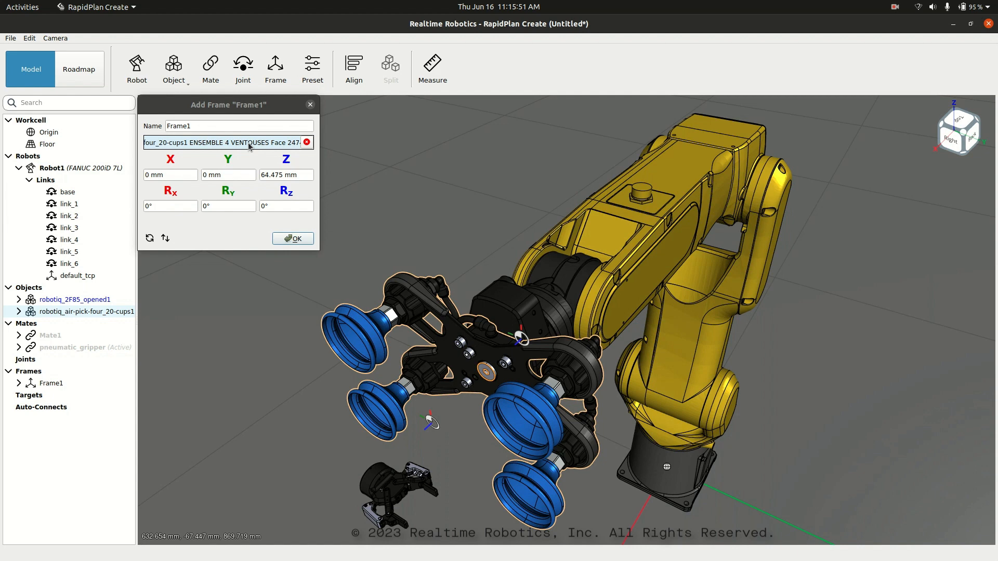
Step: Name the frame pneumatic_TCP and confirm its creation
{"action": "left_click", "coordinate": [219, 126]}
{"action": "type", "text": "pne"}
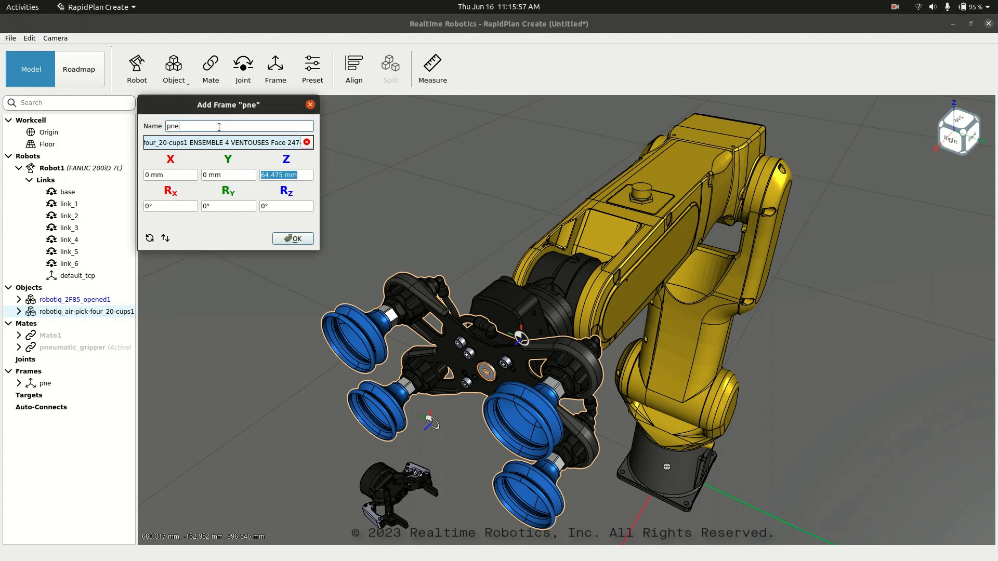
{"action": "type", "text": "umatic_t"}
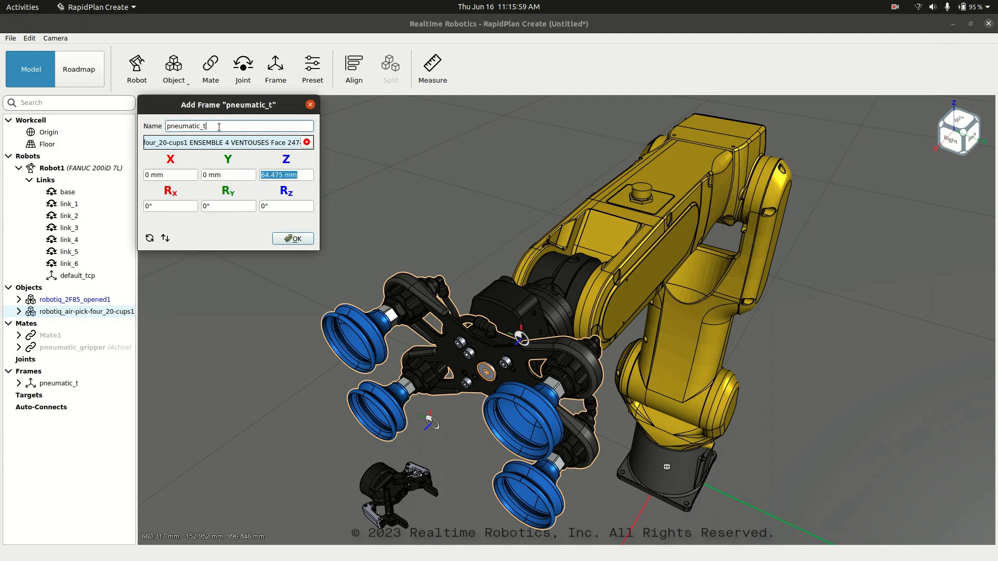
{"action": "key", "text": "BackSpace"}
{"action": "type", "text": "TCP"}
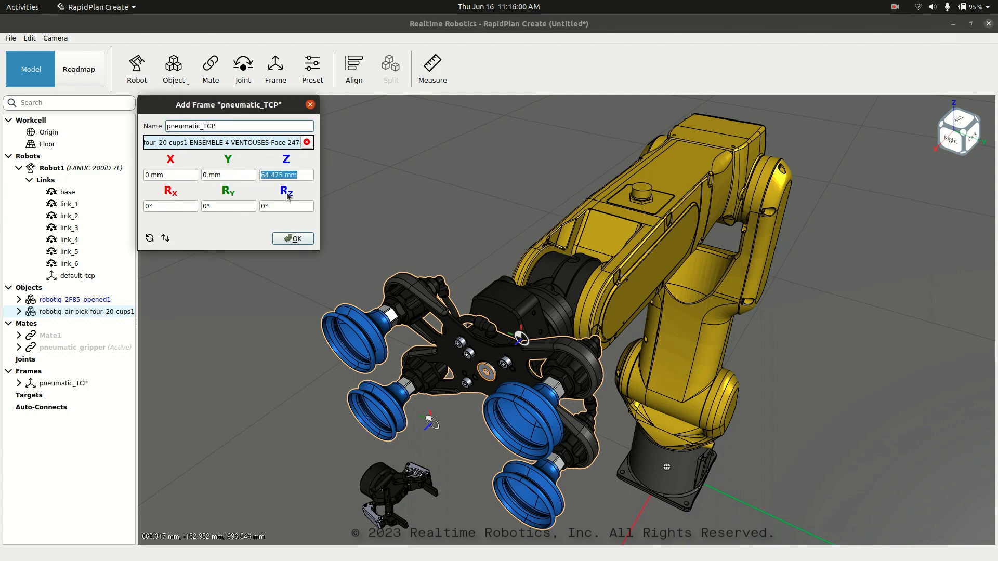
{"action": "left_click", "coordinate": [293, 238]}
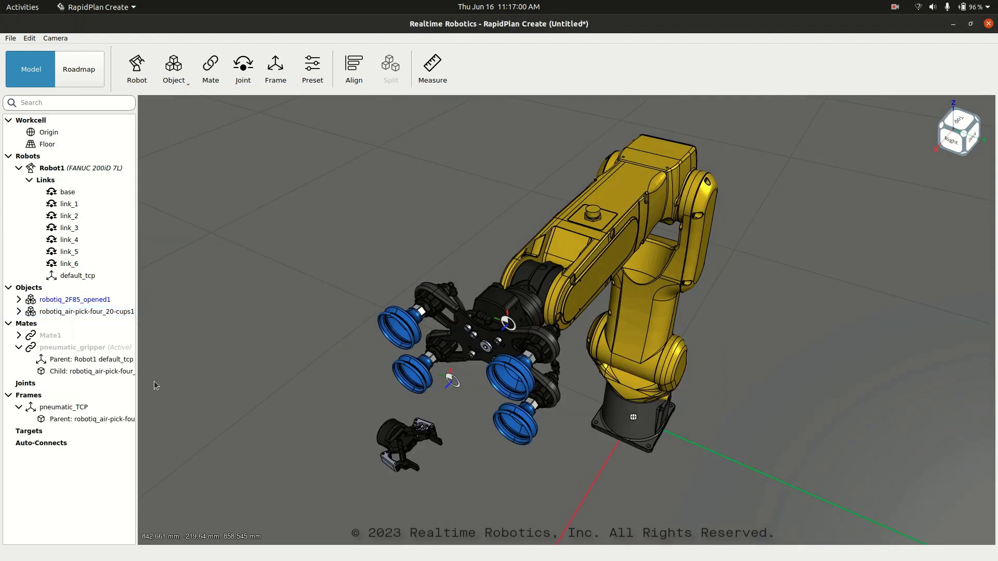
Step: Switch the active state of the pneumatic_gripper mate to Suppressed
{"action": "left_click", "coordinate": [19, 348]}
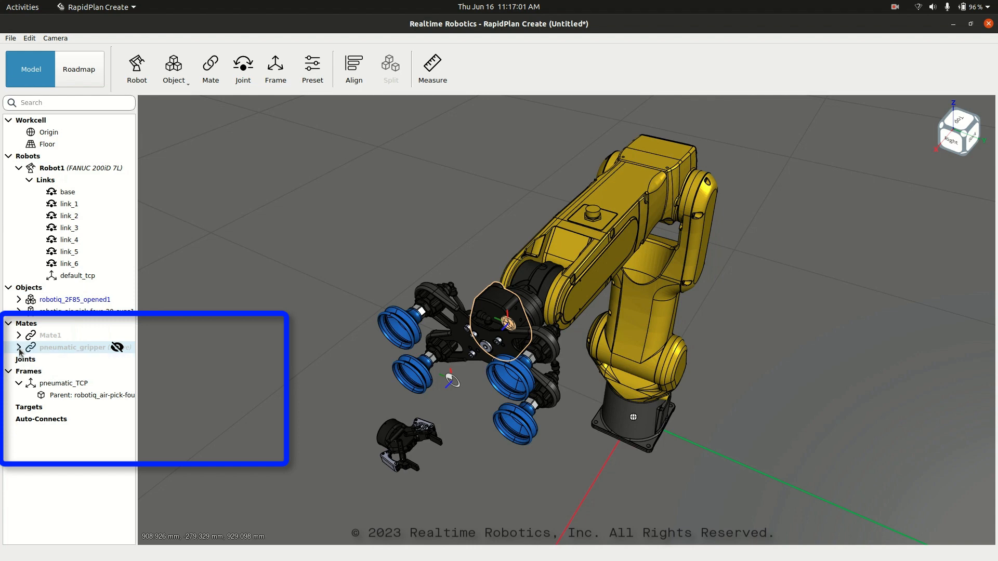
{"action": "right_click", "coordinate": [61, 346]}
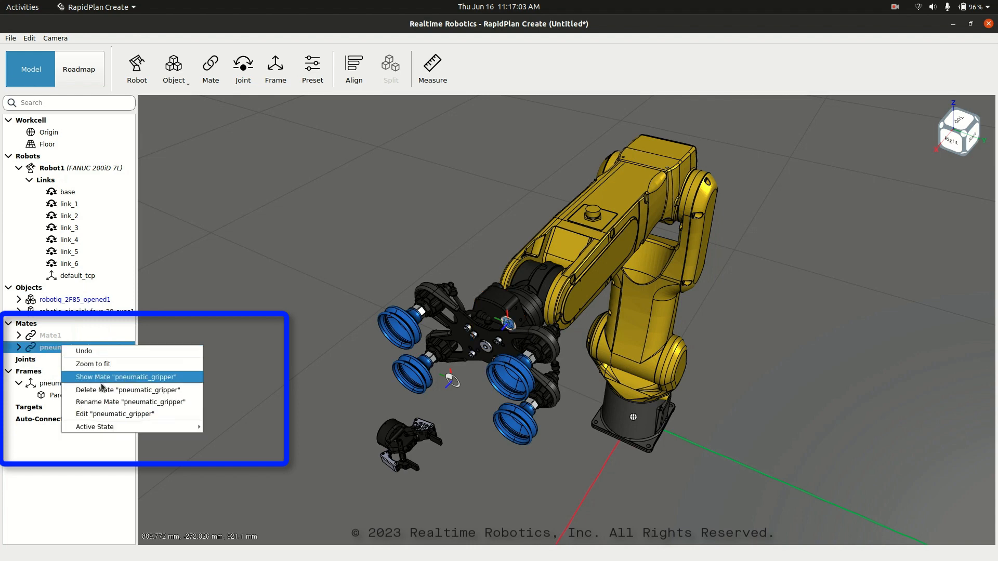
{"action": "mouse_move", "coordinate": [106, 426]}
{"action": "left_click", "coordinate": [225, 439]}
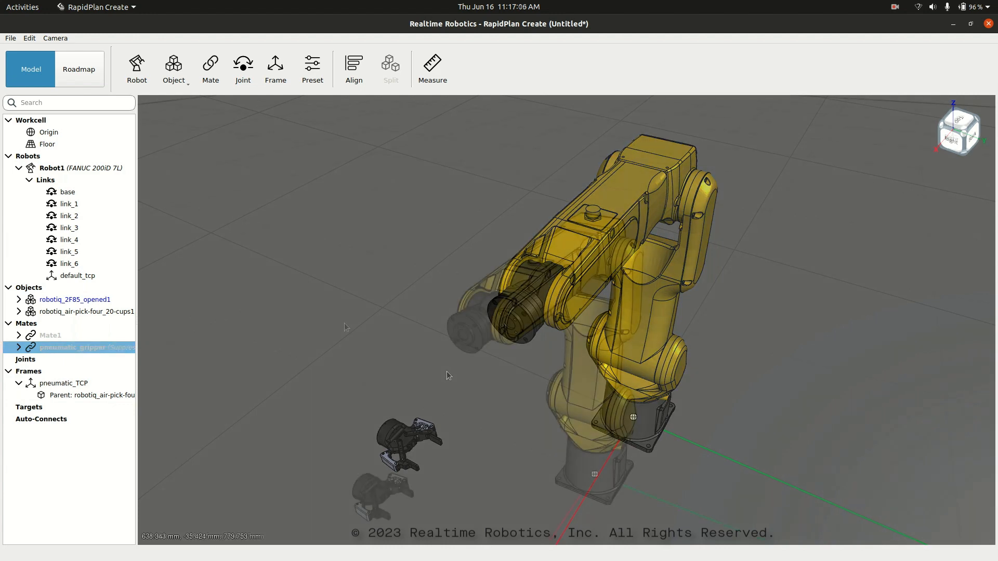
Step: Start a new mate using the center point of the robotiq_2F85_opened1 gripper's circular base edge as the child
{"action": "scroll", "coordinate": [357, 310], "scroll_direction": "up", "scroll_amount": 3}
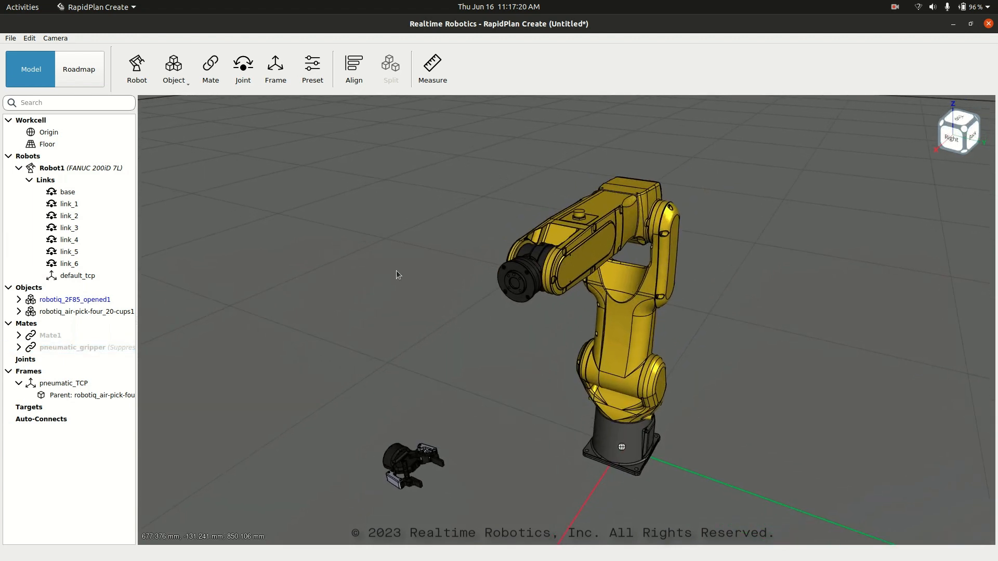
{"action": "middle_click_drag", "start_coordinate": [396, 271], "coordinate": [390, 289]}
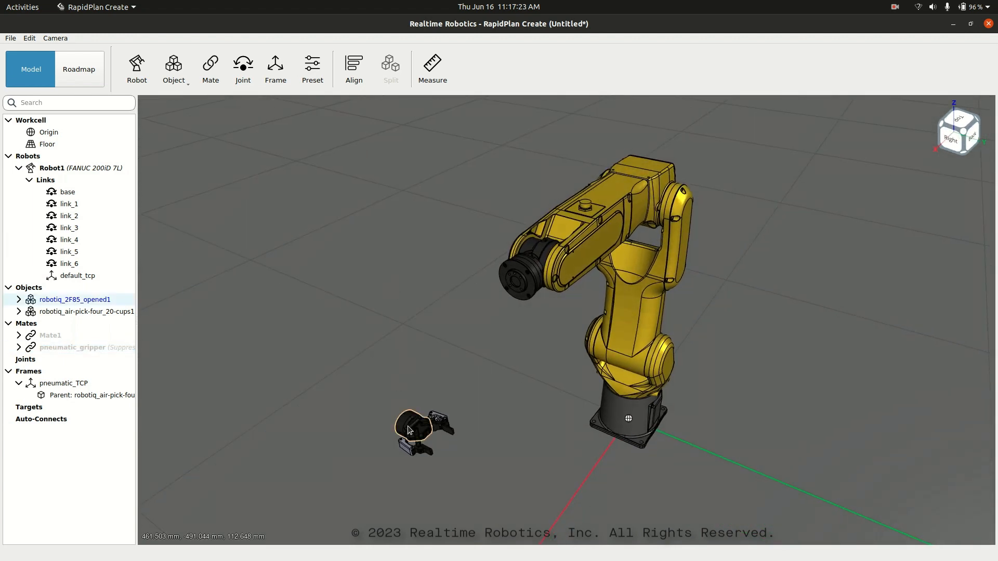
{"action": "middle_click_drag", "start_coordinate": [402, 415], "coordinate": [592, 400]}
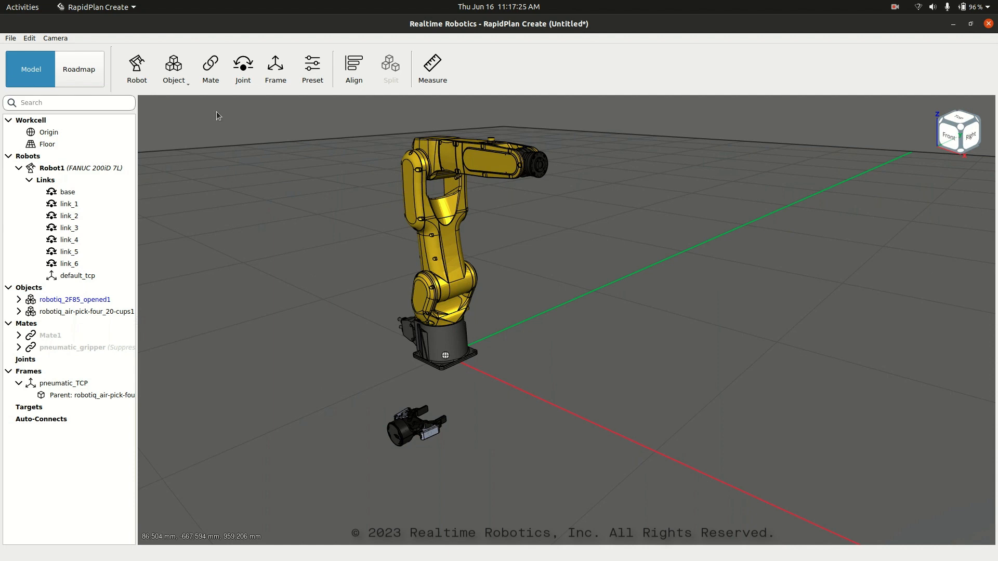
{"action": "left_click", "coordinate": [210, 66]}
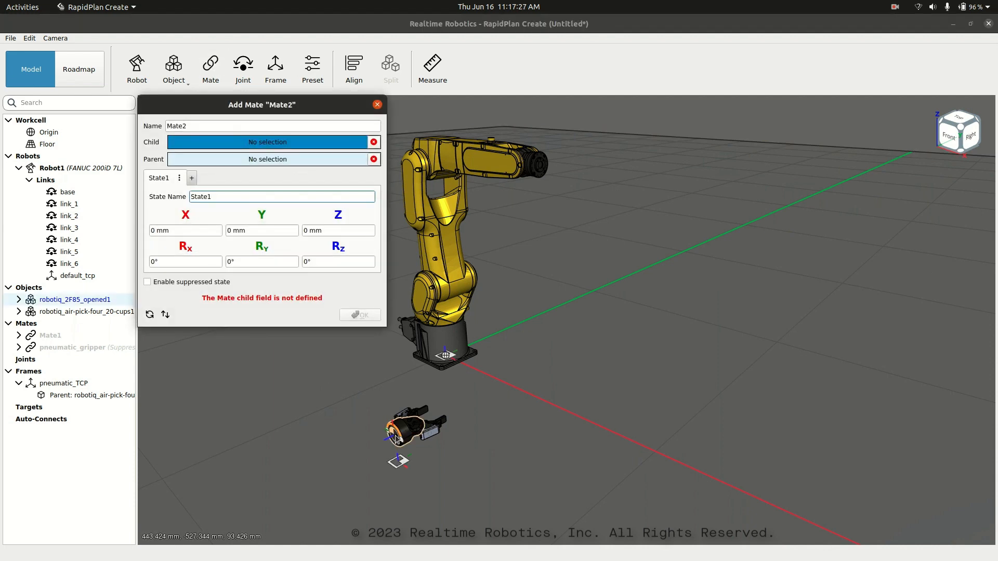
{"action": "scroll", "coordinate": [385, 429], "scroll_direction": "up", "scroll_amount": 6}
{"action": "scroll", "coordinate": [395, 440], "scroll_direction": "up", "scroll_amount": 3}
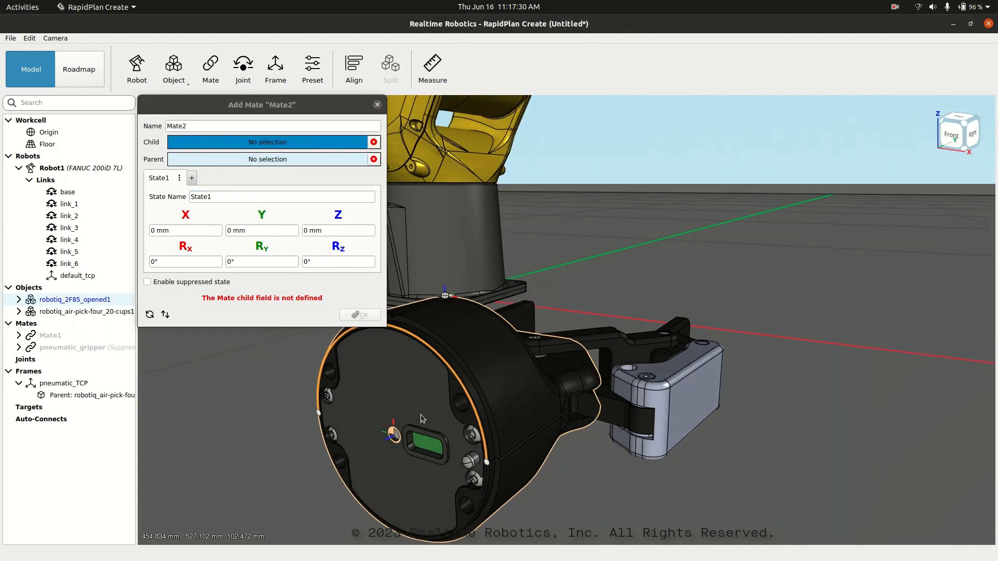
{"action": "left_click", "coordinate": [391, 436]}
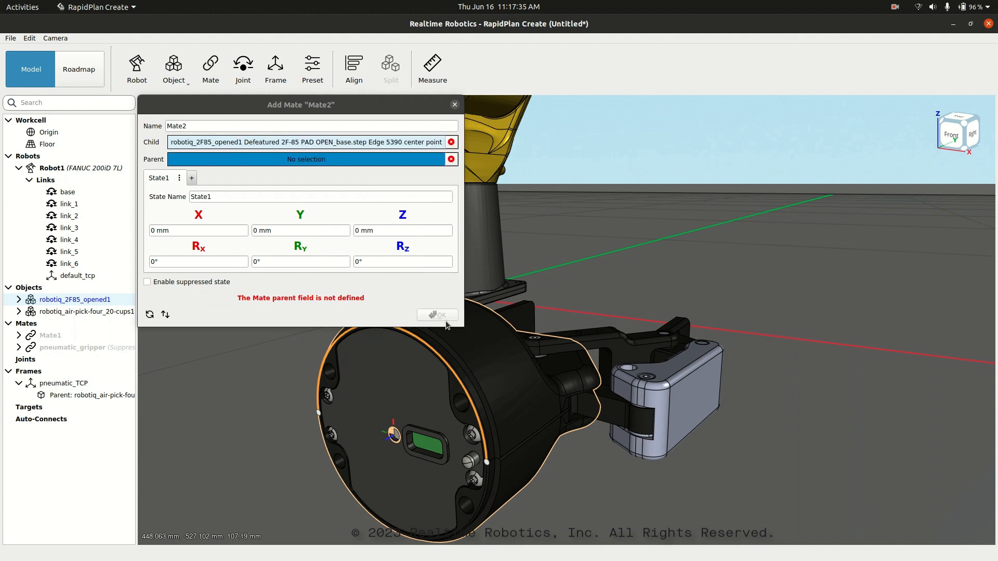
Step: Set Robot1 default_tcp as the parent of the 2F85 gripper mate
{"action": "scroll", "coordinate": [426, 444], "scroll_direction": "down", "scroll_amount": 8}
{"action": "middle_click_drag", "start_coordinate": [418, 436], "coordinate": [247, 472]}
{"action": "scroll", "coordinate": [246, 467], "scroll_direction": "down", "scroll_amount": 5}
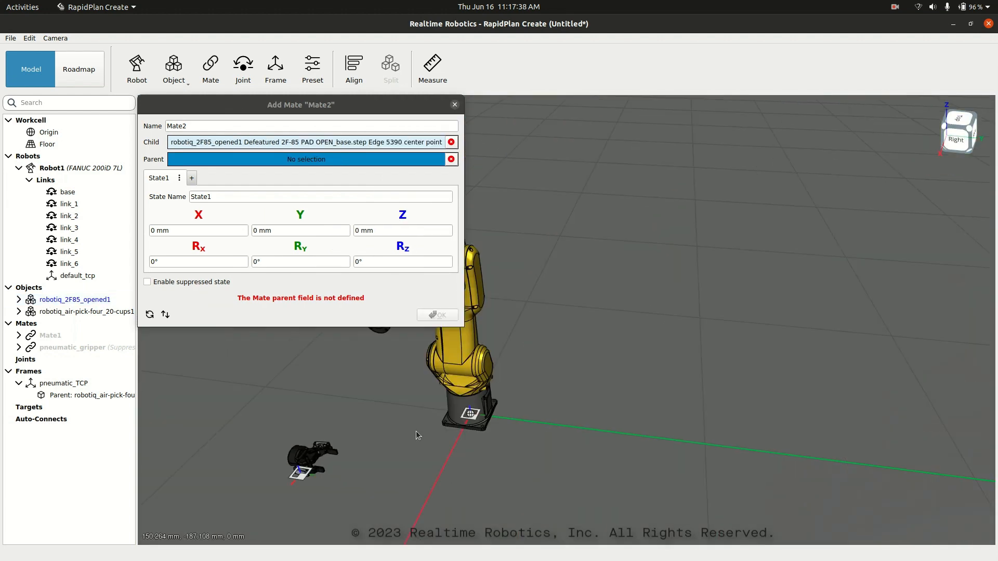
{"action": "middle_click_drag", "start_coordinate": [416, 431], "coordinate": [495, 390]}
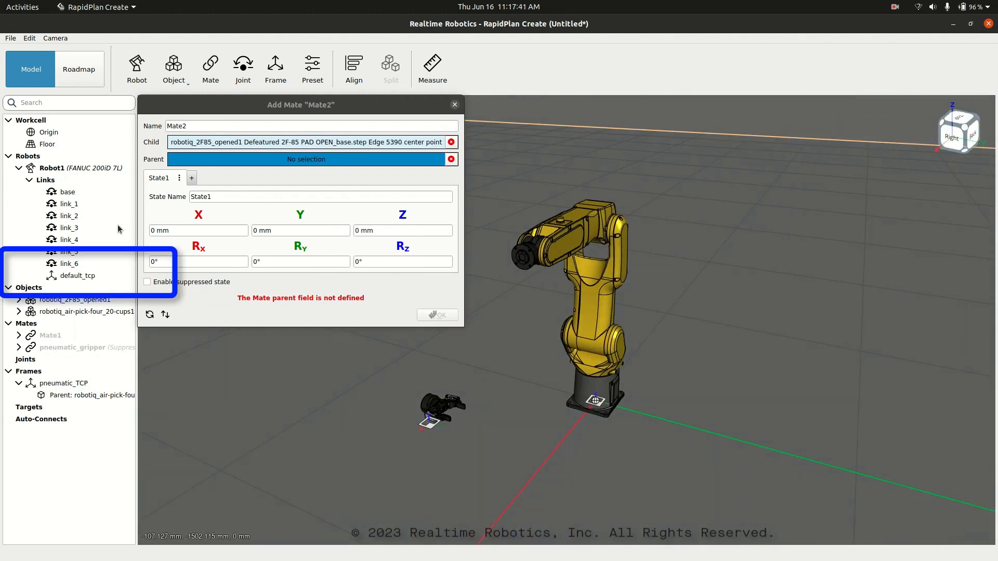
{"action": "left_click", "coordinate": [76, 277]}
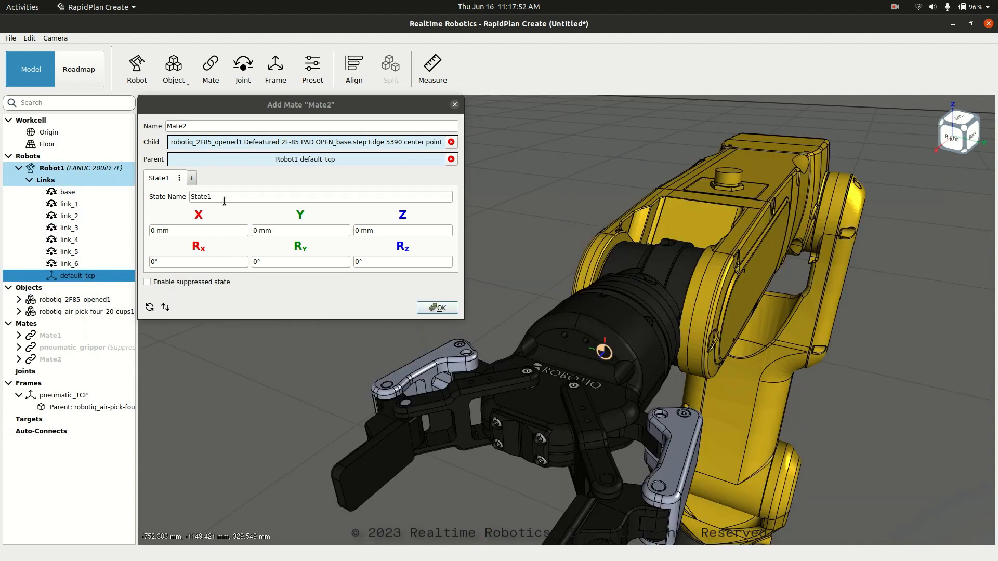
Step: Rename the 2F85 gripper mate's state to Active and enable its suppressed state
{"action": "double_click", "coordinate": [222, 198]}
{"action": "type", "text": "Active"}
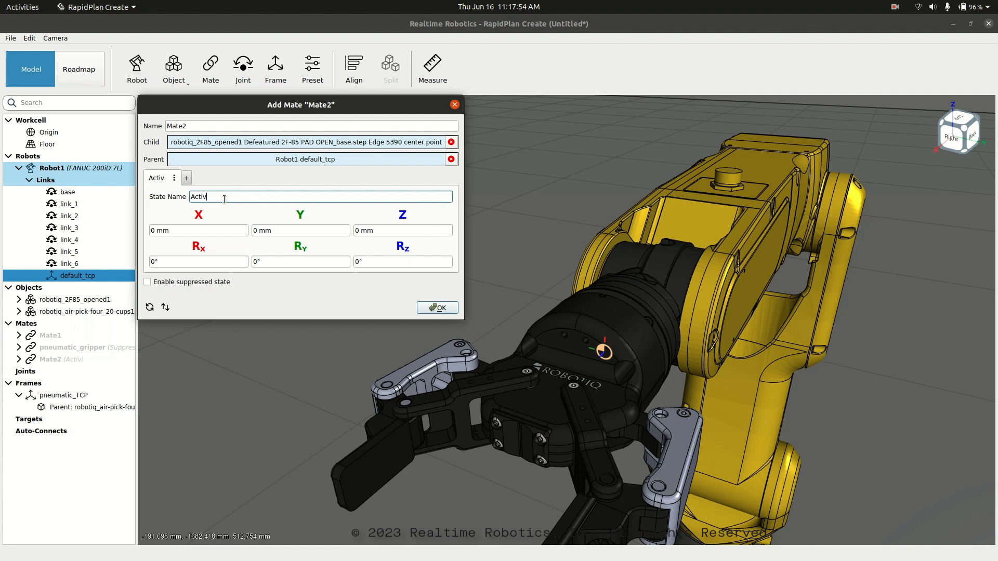
{"action": "left_click", "coordinate": [173, 282]}
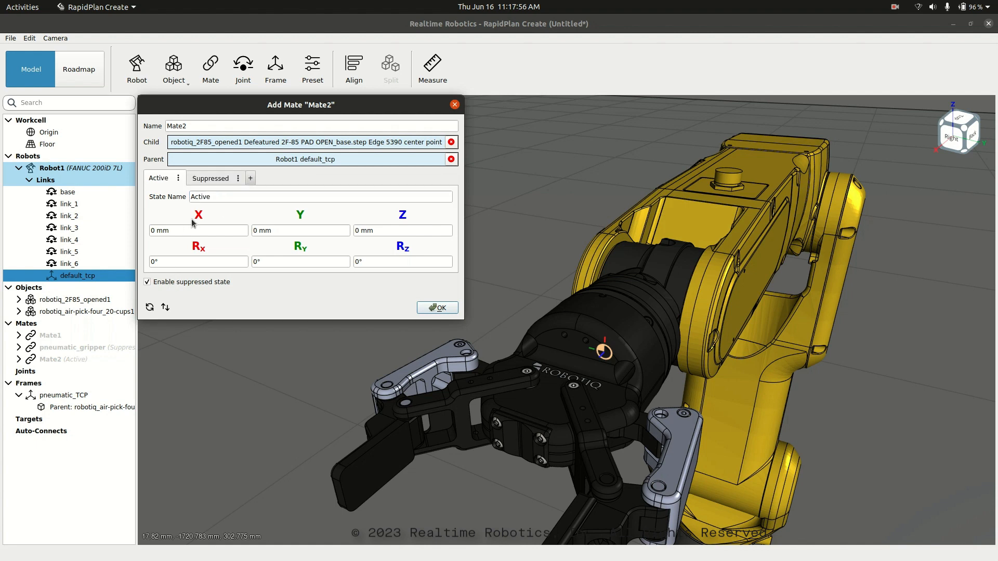
Step: Name the 2F85 gripper mate parallel_gripper
{"action": "left_click", "coordinate": [197, 125]}
{"action": "double_click", "coordinate": [197, 125]}
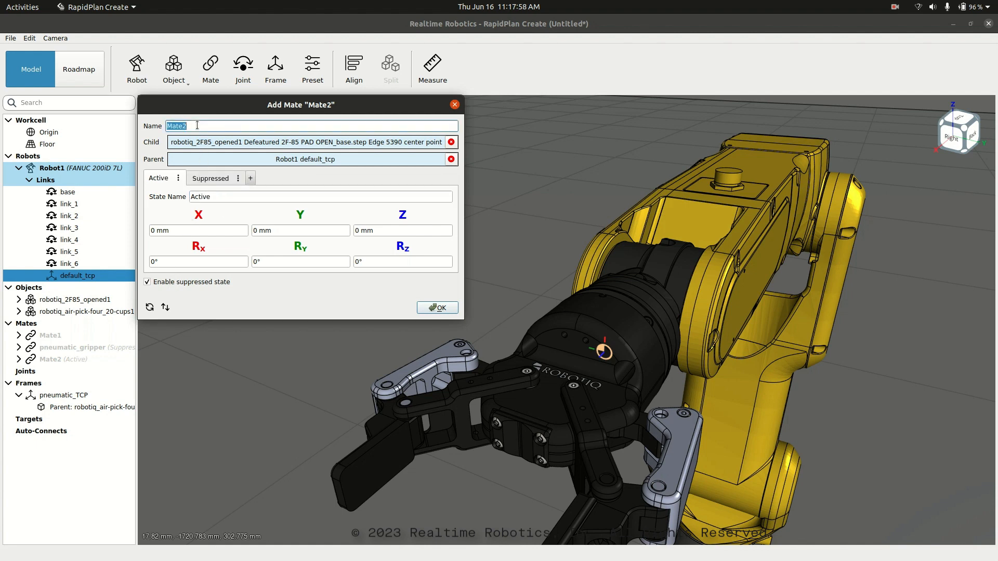
{"action": "type", "text": "parallel_gripper"}
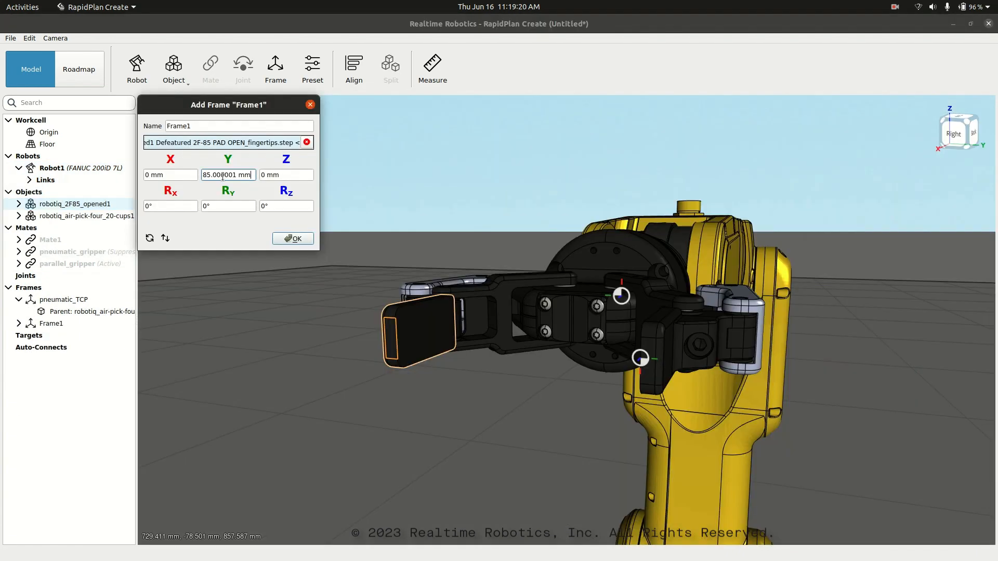
Step: Set the Y offset of the new frame on the 2F85 fingertip to 42.5 mm
{"action": "left_click", "coordinate": [479, 241]}
{"action": "middle_click_drag", "start_coordinate": [467, 252], "coordinate": [434, 298]}
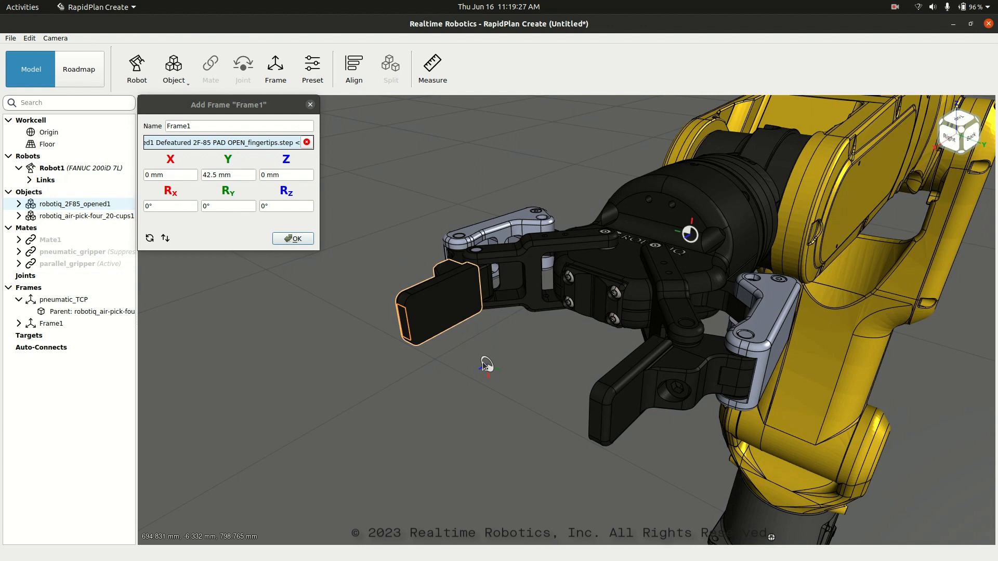
{"action": "left_click", "coordinate": [150, 239]}
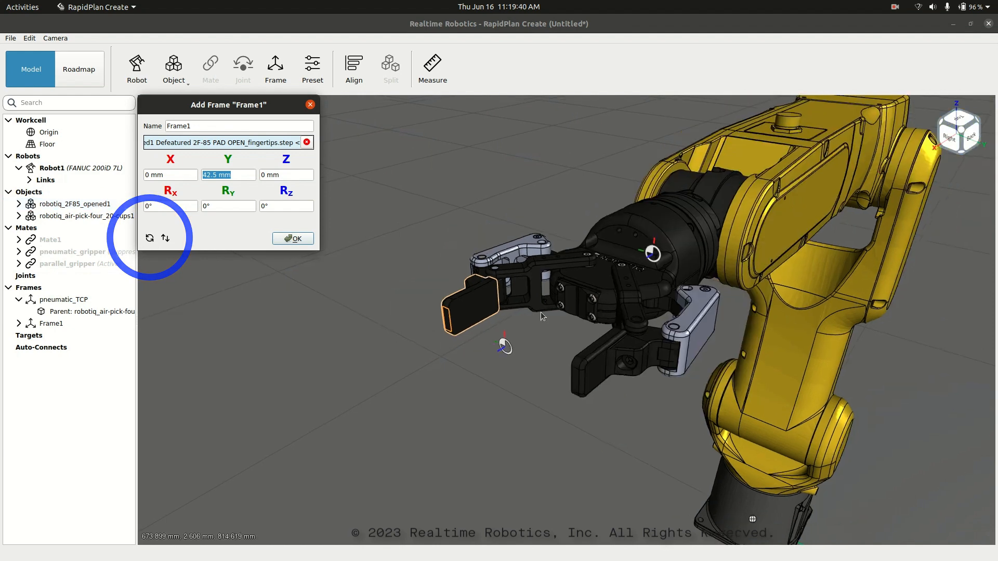
Step: Name the fingertip frame parallel_gripper_TCP and confirm its creation
{"action": "double_click", "coordinate": [218, 126]}
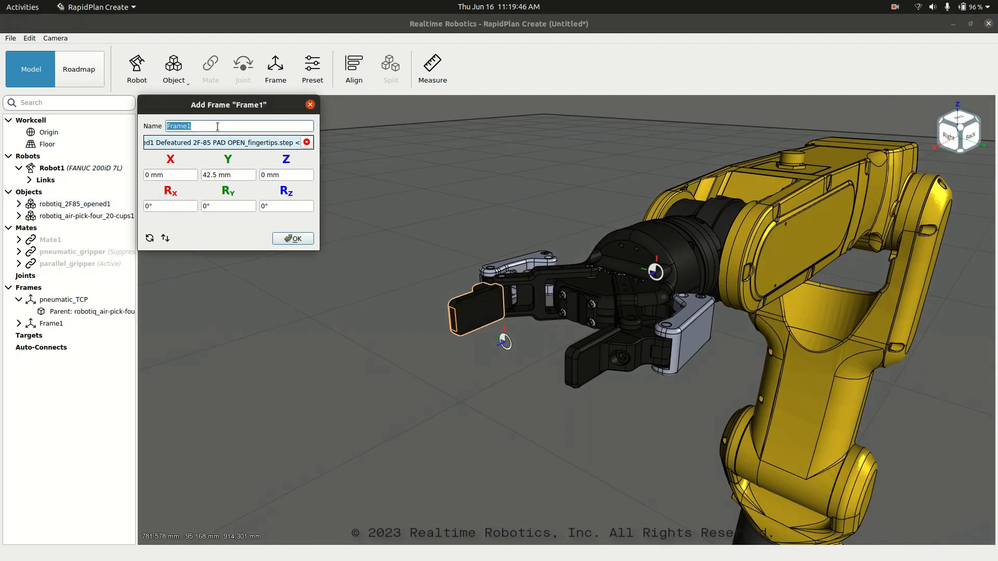
{"action": "type", "text": "parallel_gripper_TP"}
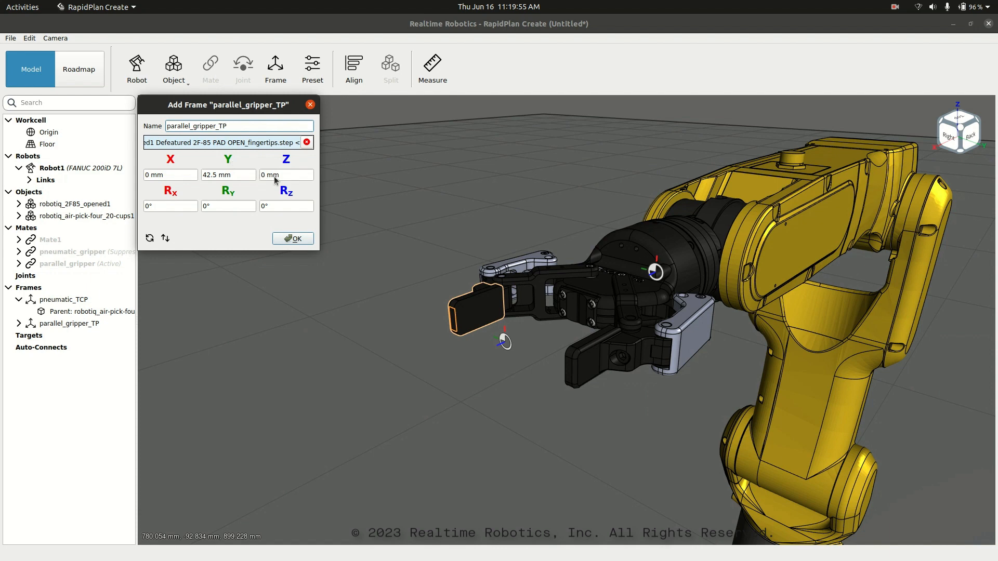
{"action": "key", "text": "BackSpace"}
{"action": "type", "text": "CP"}
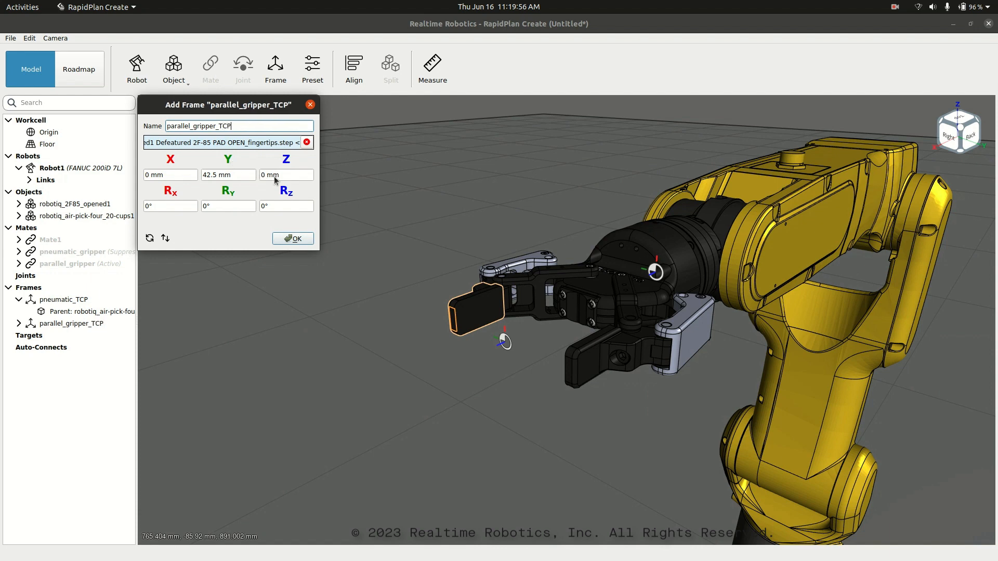
{"action": "left_click", "coordinate": [308, 238]}
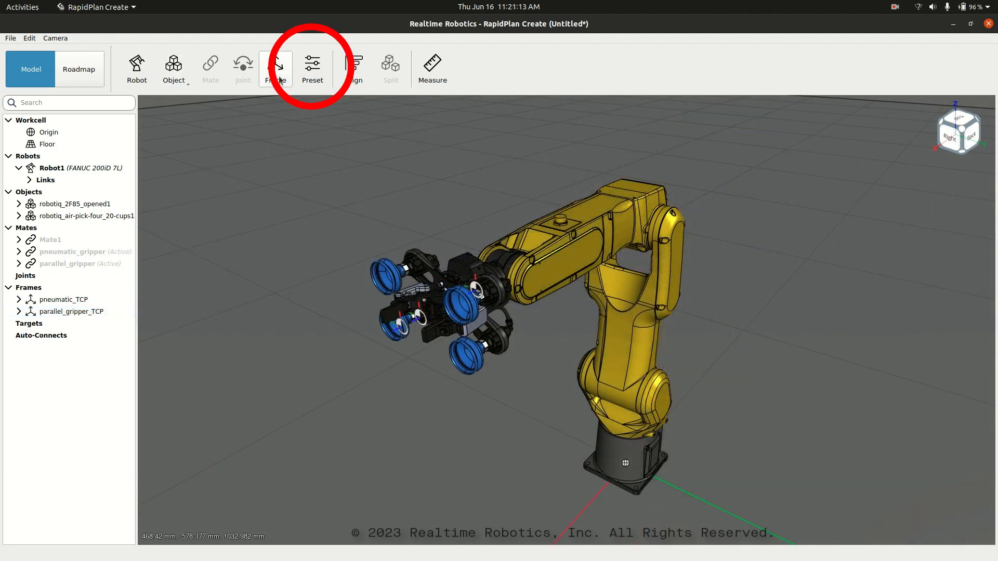
Step: Open the robot presets for Robot1 and name the first preset PneumaticGripper
{"action": "left_click", "coordinate": [307, 67]}
{"action": "mouse_move", "coordinate": [305, 85]}
{"action": "left_mouse_down"}
{"action": "mouse_move", "coordinate": [229, 92]}
{"action": "mouse_move", "coordinate": [229, 103]}
{"action": "left_mouse_up"}
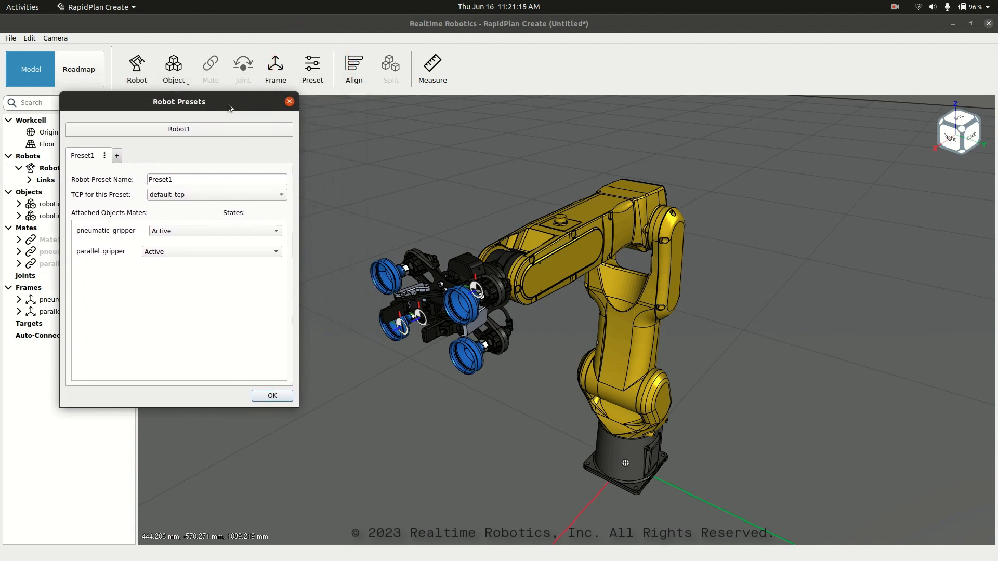
{"action": "left_click", "coordinate": [189, 178]}
{"action": "double_click", "coordinate": [189, 179]}
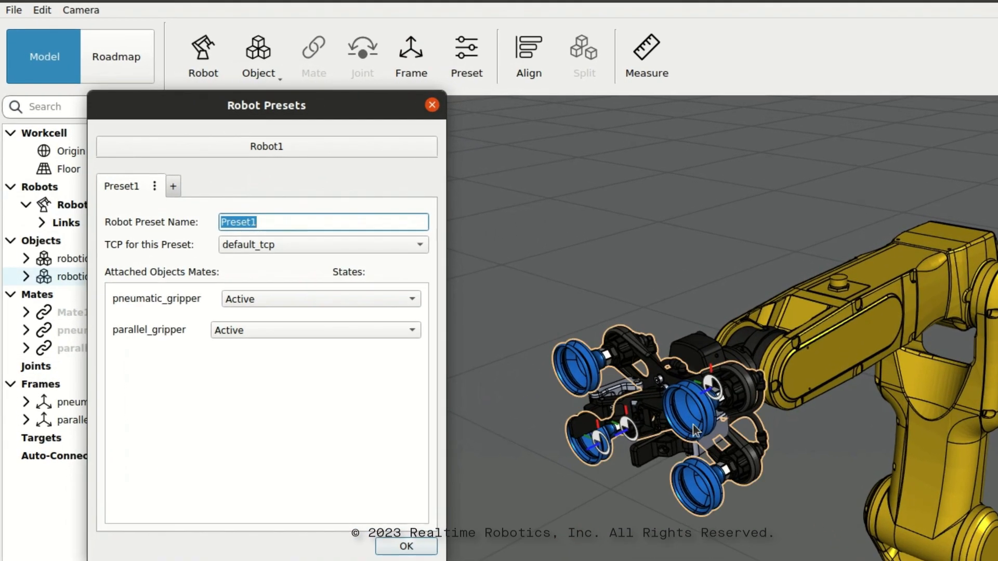
{"action": "type", "text": "PneumaticGripper"}
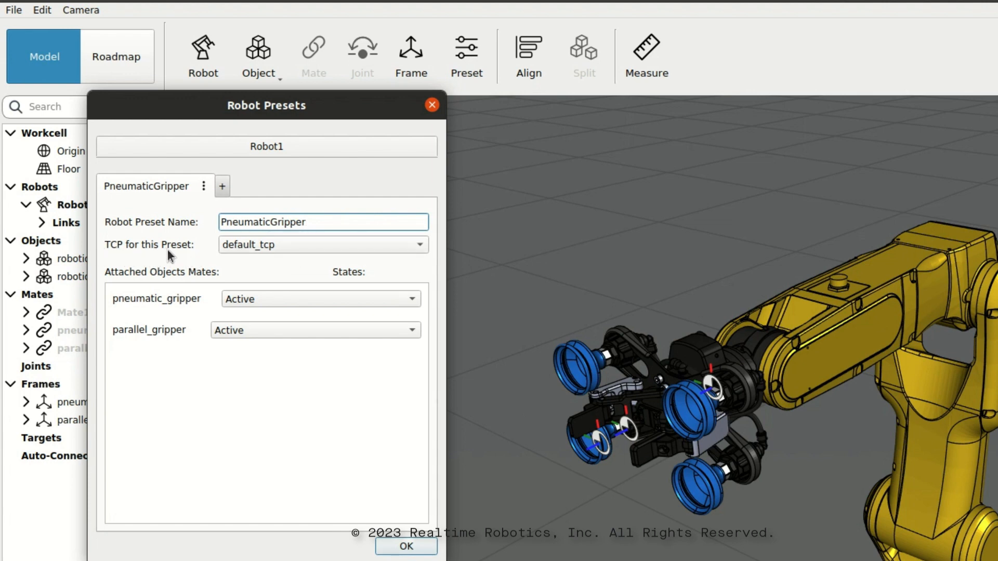
Step: Assign pneumatic_TCP to the PneumaticGripper preset and set its parallel_gripper mate state to Suppressed
{"action": "left_click", "coordinate": [285, 244]}
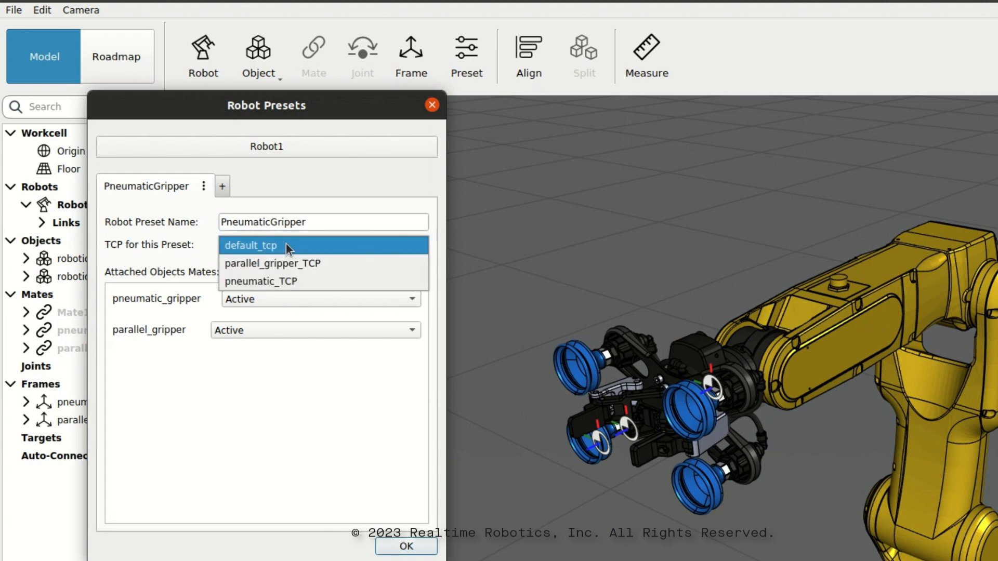
{"action": "left_click", "coordinate": [260, 282]}
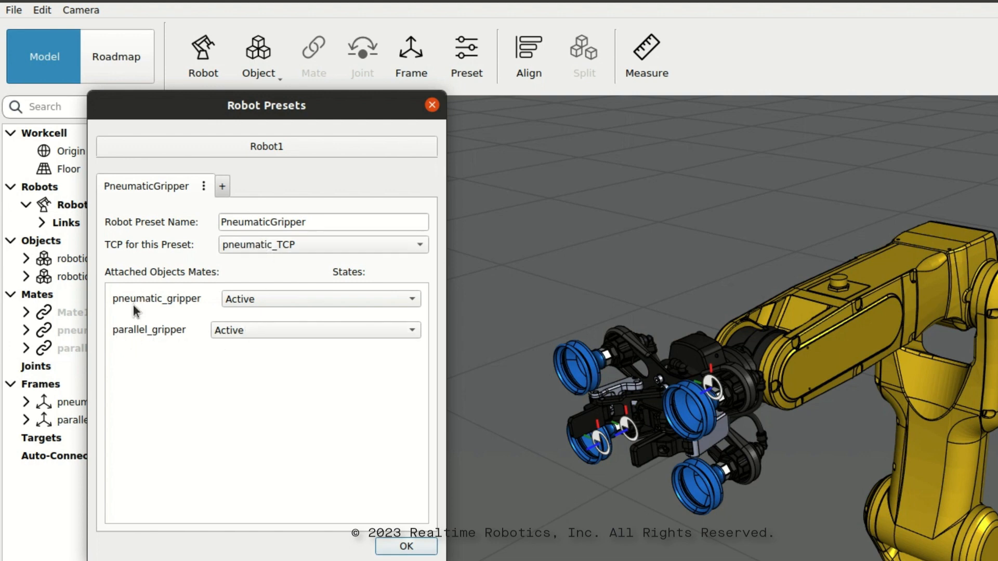
{"action": "left_click", "coordinate": [229, 329]}
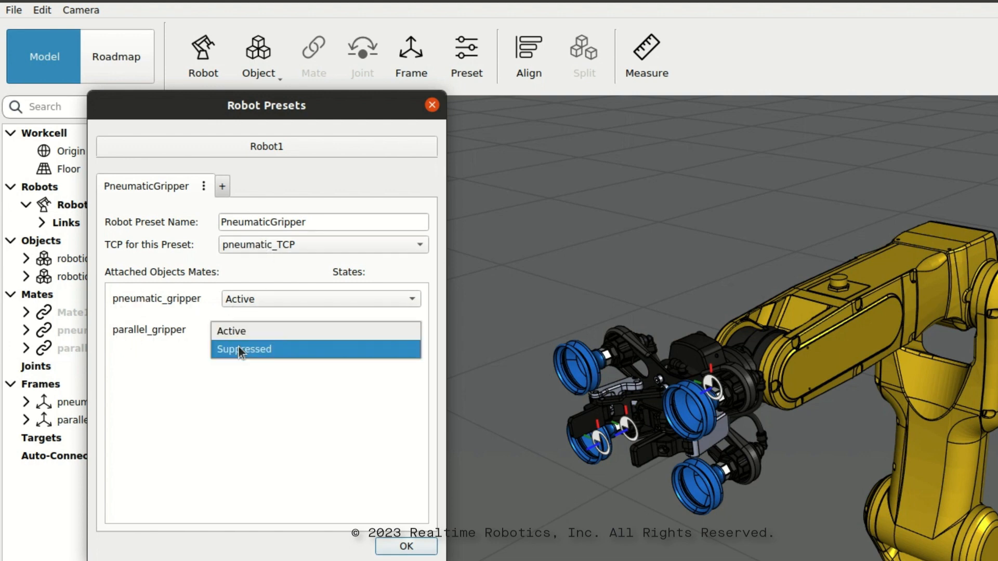
{"action": "left_click", "coordinate": [241, 349]}
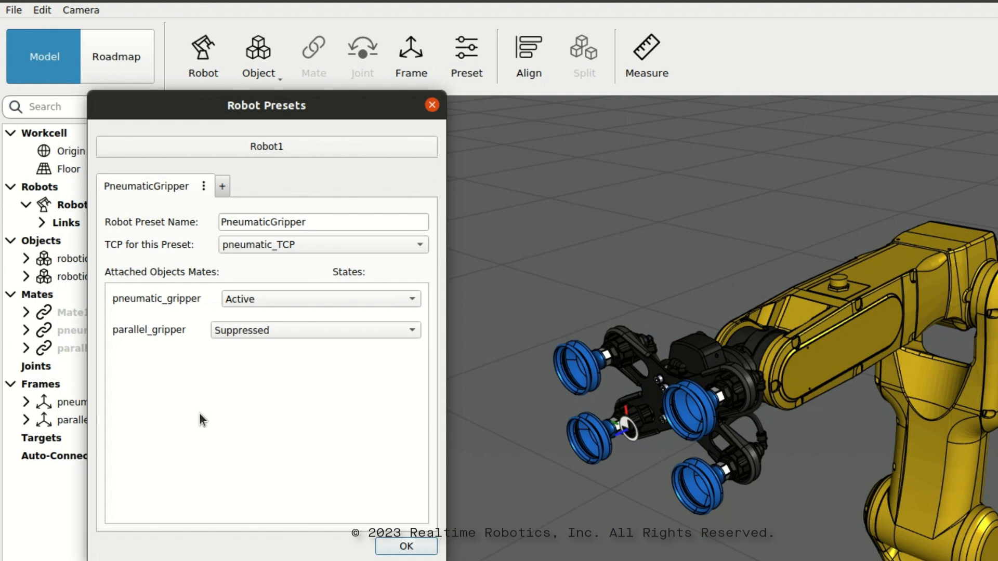
Step: Add a second robot preset named ParallerGripper
{"action": "left_click", "coordinate": [224, 187]}
{"action": "double_click", "coordinate": [270, 220]}
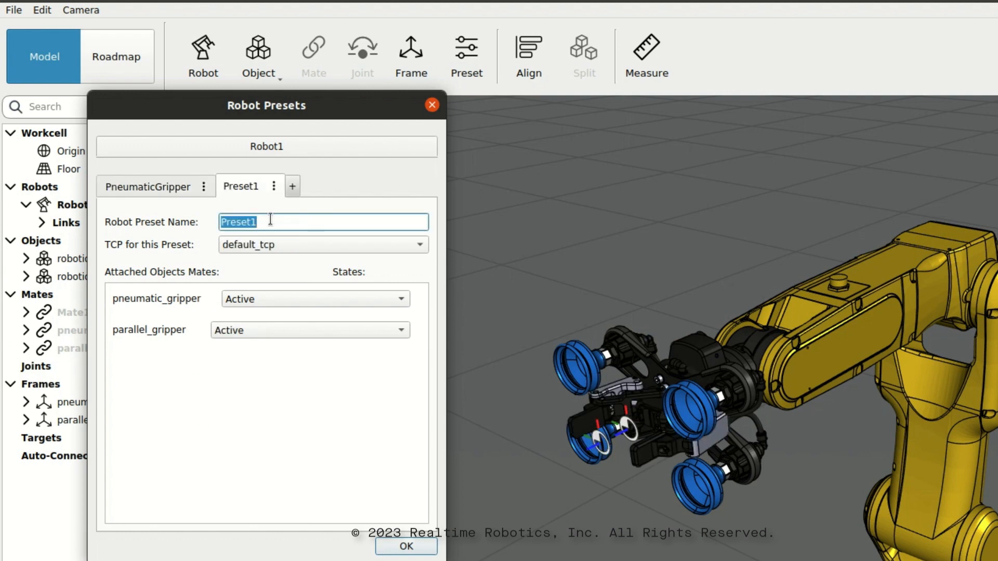
{"action": "type", "text": "Parallet"}
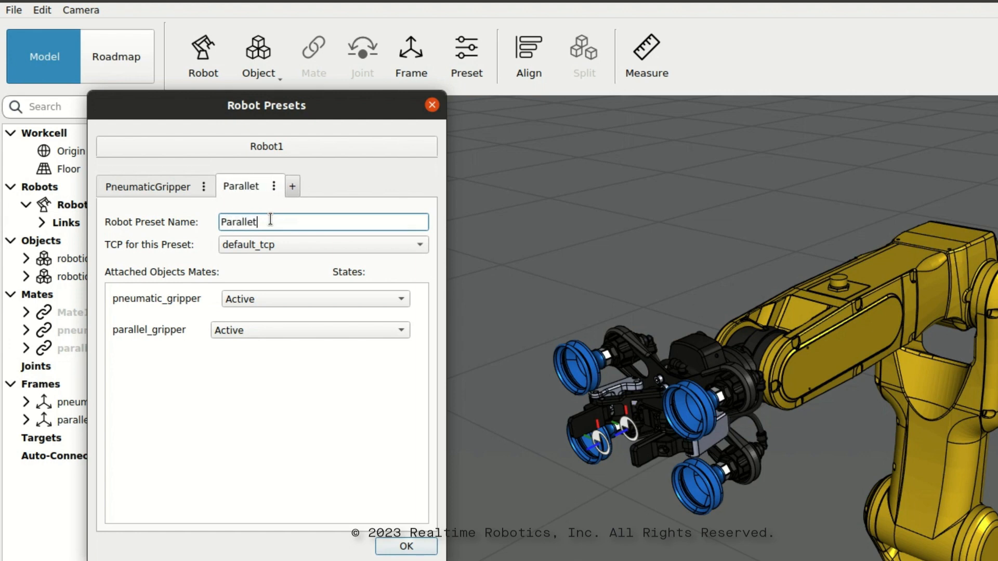
{"action": "key", "text": "BackSpace"}
{"action": "type", "text": "rGripper"}
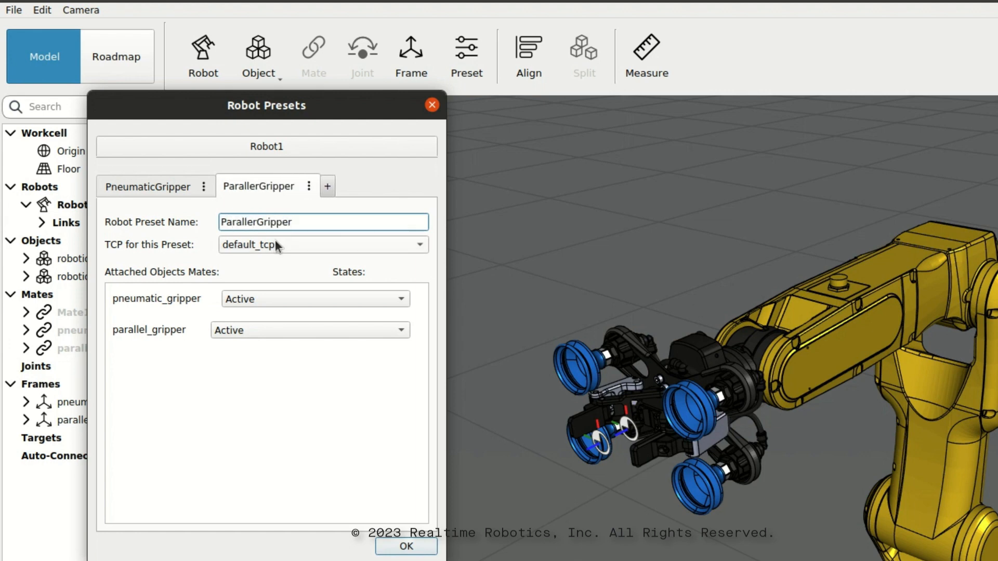
Step: Assign parallel_gripper_TCP to the ParallerGripper preset, set its pneumatic_gripper mate state to Suppressed, and confirm the presets
{"action": "left_click", "coordinate": [276, 246]}
{"action": "left_click", "coordinate": [277, 263]}
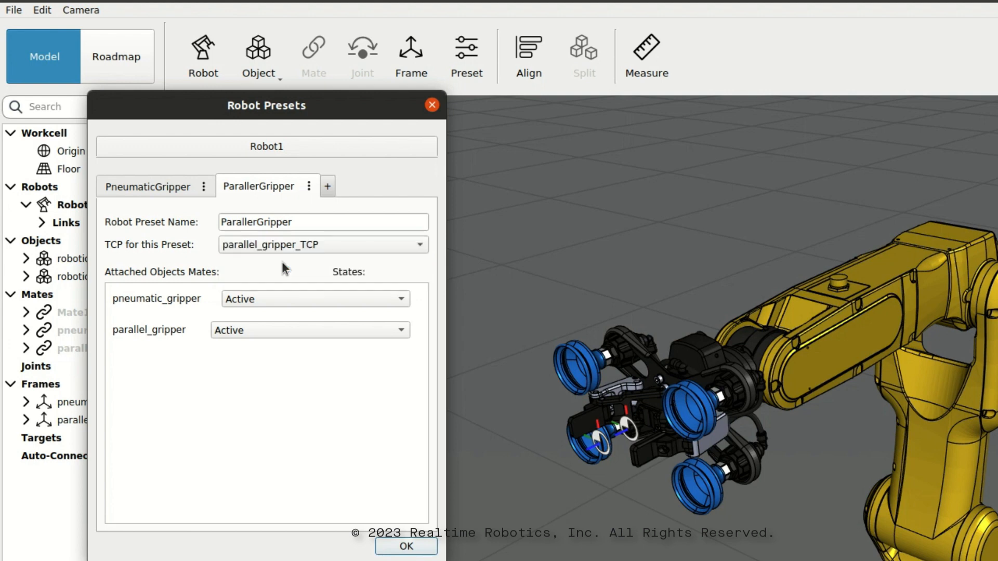
{"action": "left_click", "coordinate": [264, 302]}
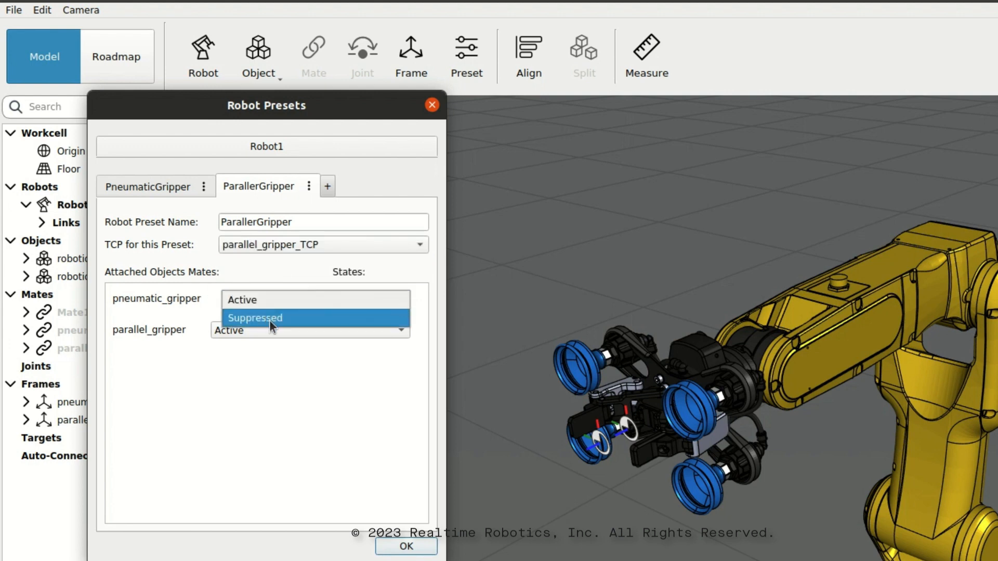
{"action": "left_click", "coordinate": [270, 319]}
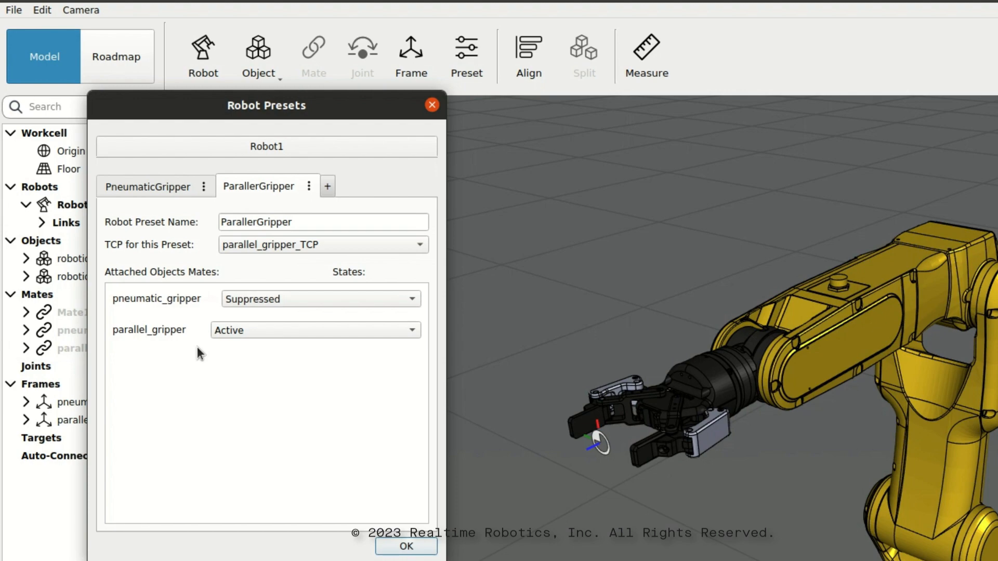
{"action": "left_click", "coordinate": [406, 545]}
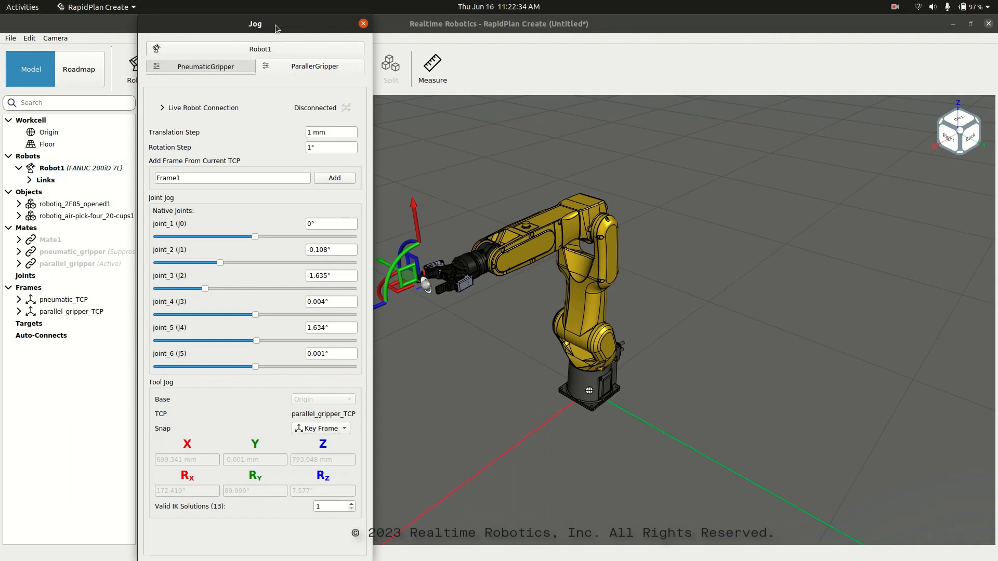
Step: Jog the robot straight down with the PneumaticGripper preset to a TCP height of about 590 mm
{"action": "left_click_drag", "start_coordinate": [273, 32], "coordinate": [192, 33]}
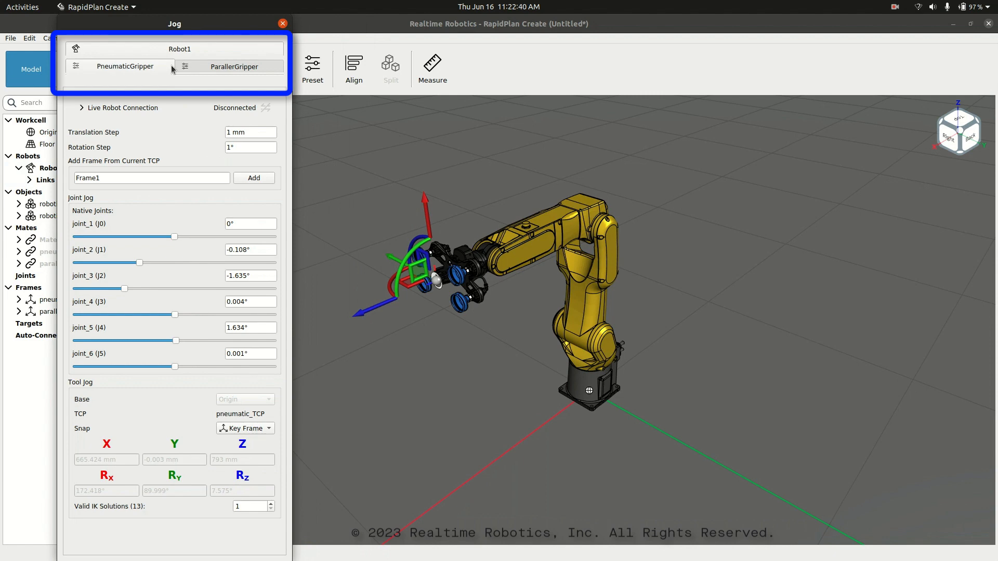
{"action": "left_click", "coordinate": [156, 67]}
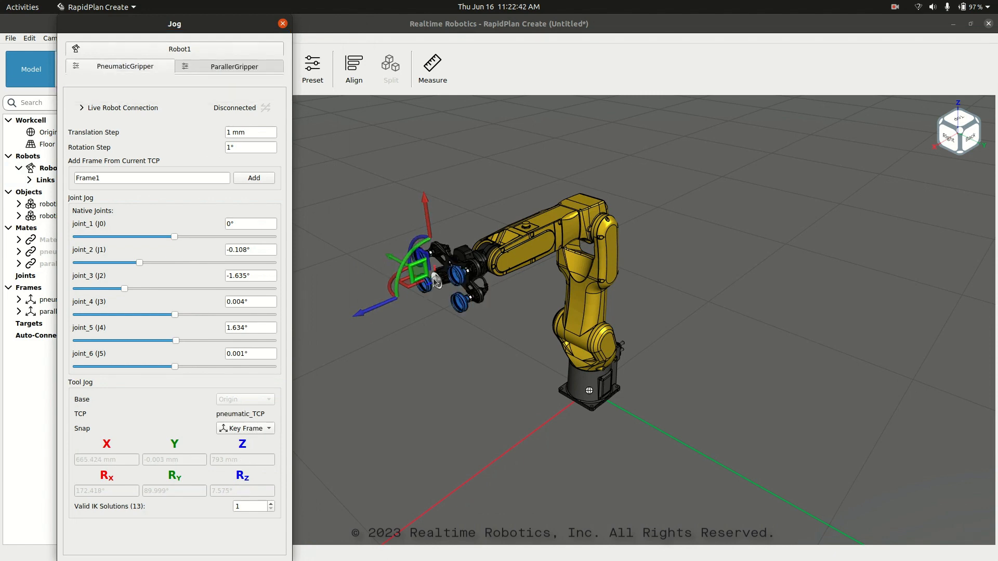
{"action": "left_click_drag", "start_coordinate": [427, 211], "coordinate": [436, 278]}
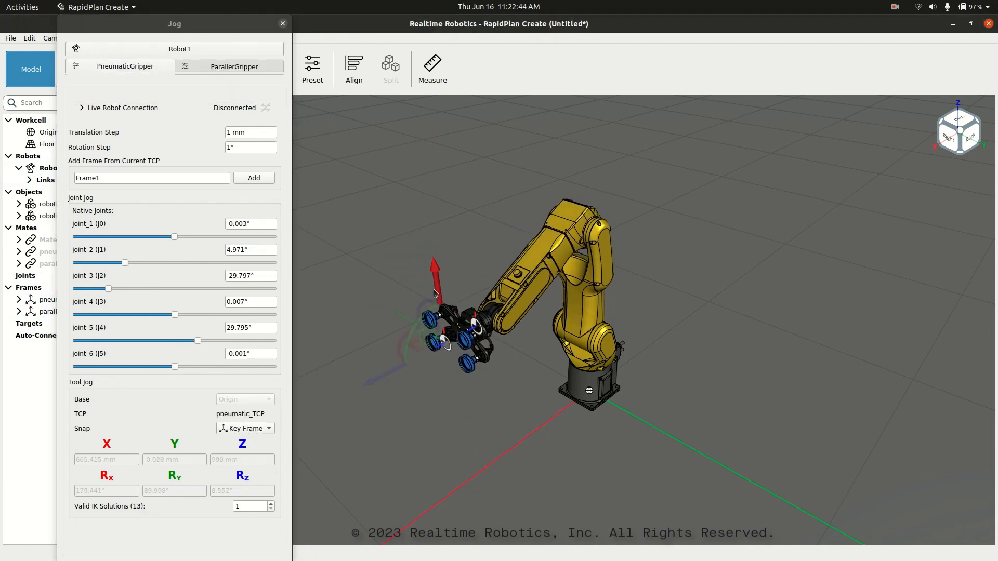
Step: Add a frame from the current TCP with the ParallerGripper preset, and another with the PneumaticGripper preset
{"action": "left_click", "coordinate": [223, 66]}
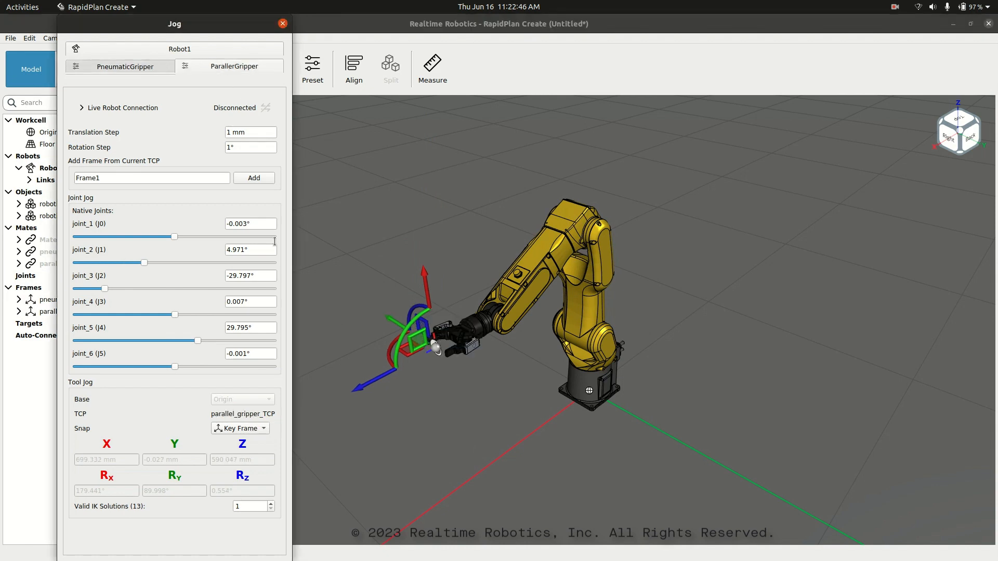
{"action": "left_click", "coordinate": [252, 179]}
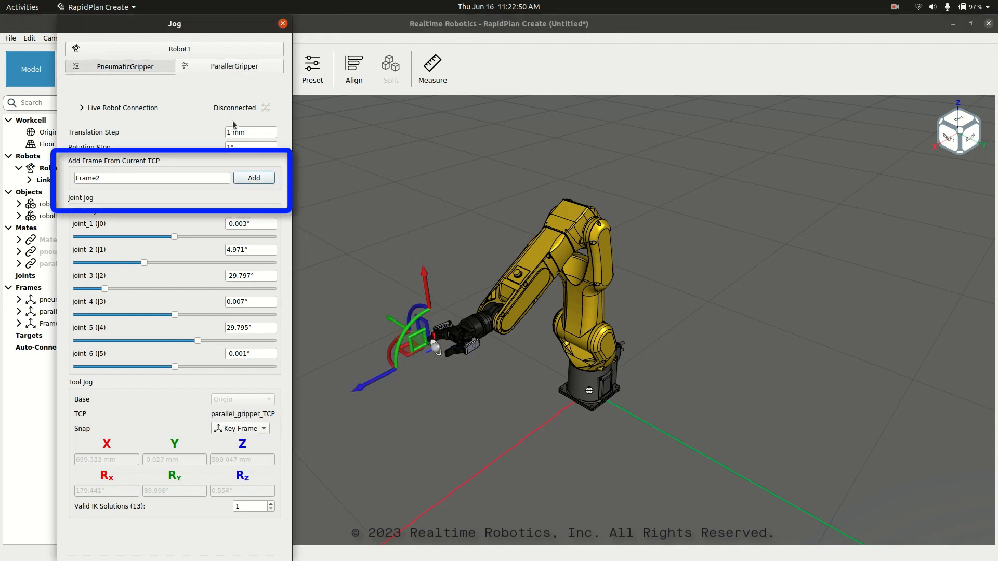
{"action": "left_click", "coordinate": [148, 66]}
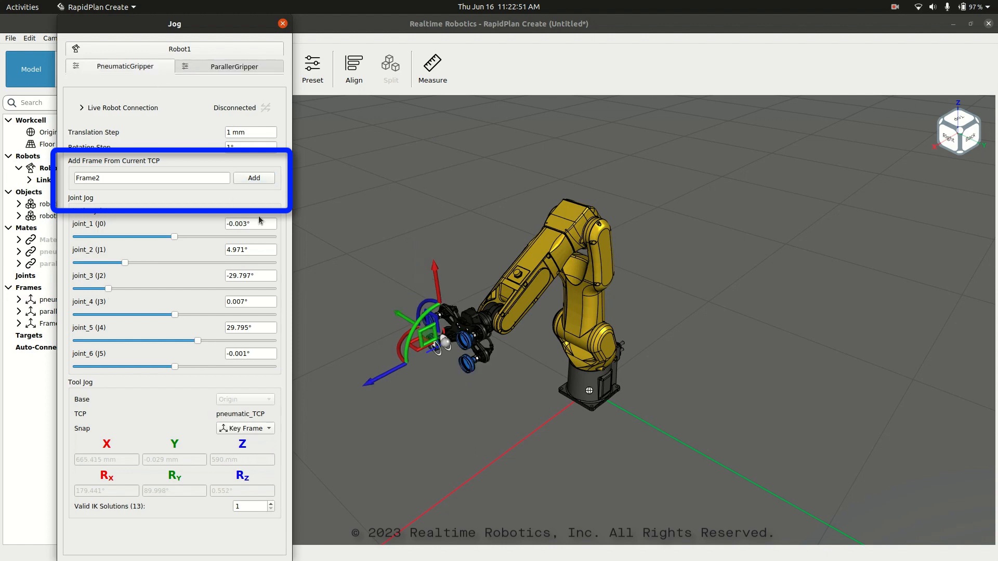
{"action": "left_click", "coordinate": [253, 178]}
Step: Jog the robot sideways with the PneumaticGripper preset to a TCP Y position of about -390 mm
{"action": "left_click_drag", "start_coordinate": [407, 318], "coordinate": [337, 273]}
{"action": "mouse_move", "coordinate": [435, 389]}
{"action": "middle_mouse_down"}
{"action": "mouse_move", "coordinate": [399, 321]}
{"action": "mouse_move", "coordinate": [345, 347]}
{"action": "mouse_move", "coordinate": [335, 369]}
{"action": "mouse_move", "coordinate": [428, 383]}
{"action": "middle_mouse_up"}
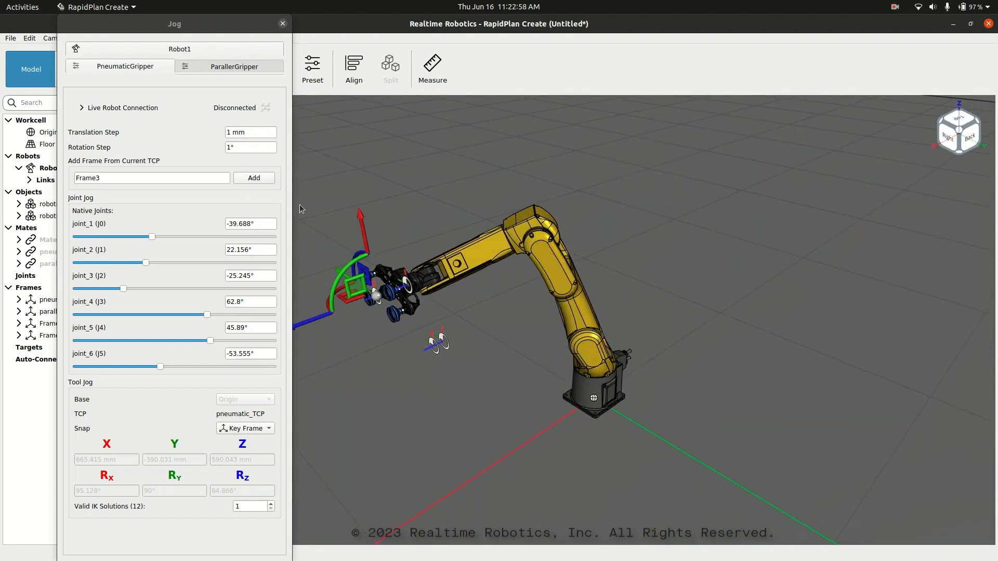